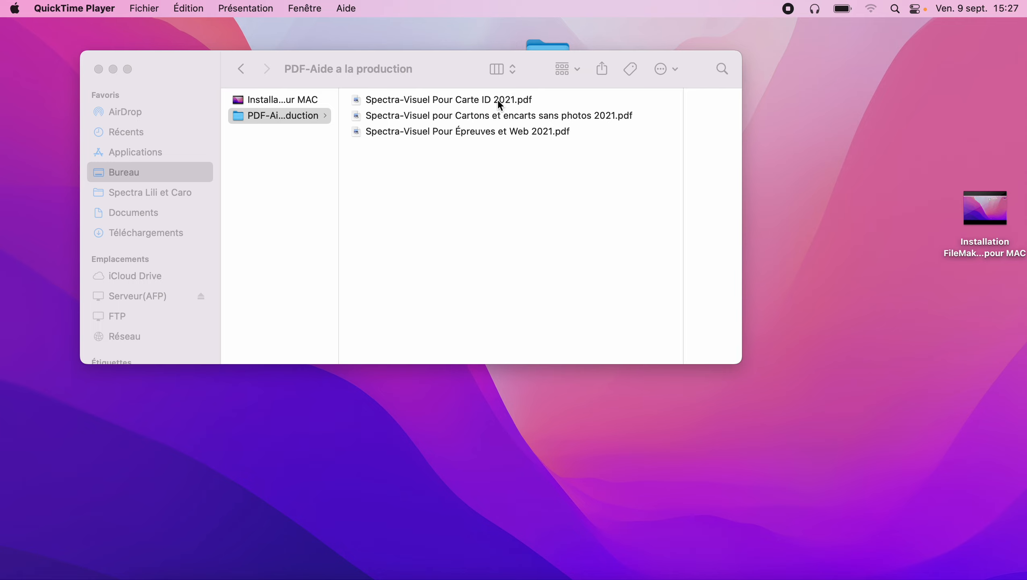
- Open 'Spectra-Visuel pour Cartons et encarts sans photos 2021.pdf' from the PDF-Aide a la production folder in Aperçu
click(483, 117)
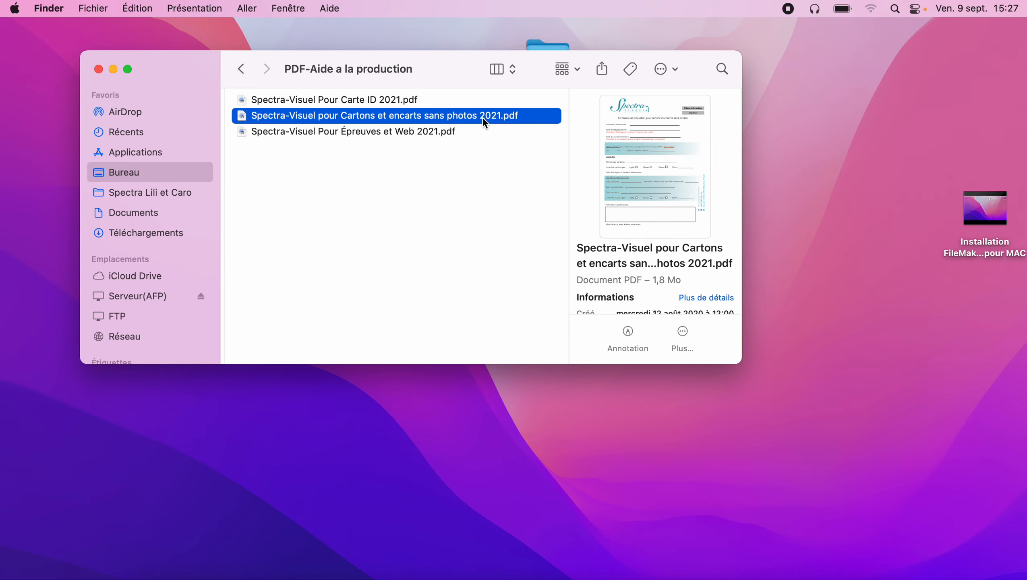
double_click(482, 116)
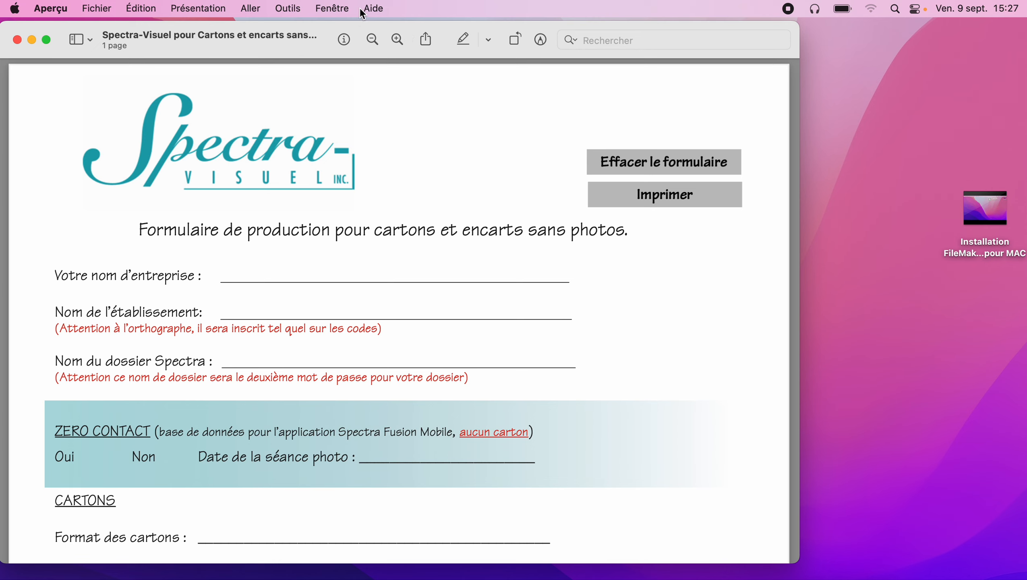
drag(360, 39, 392, 126)
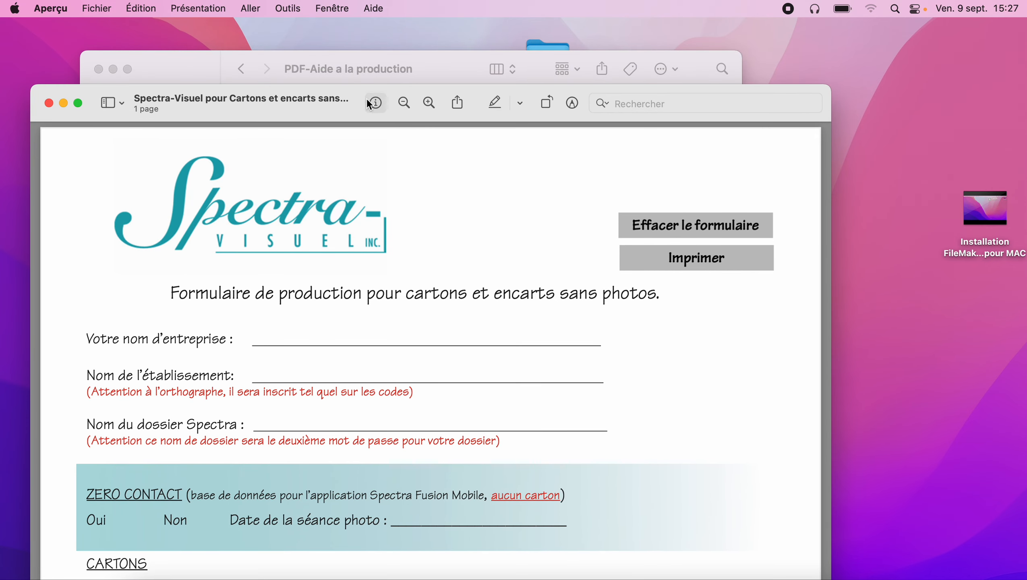
drag(364, 93, 364, 199)
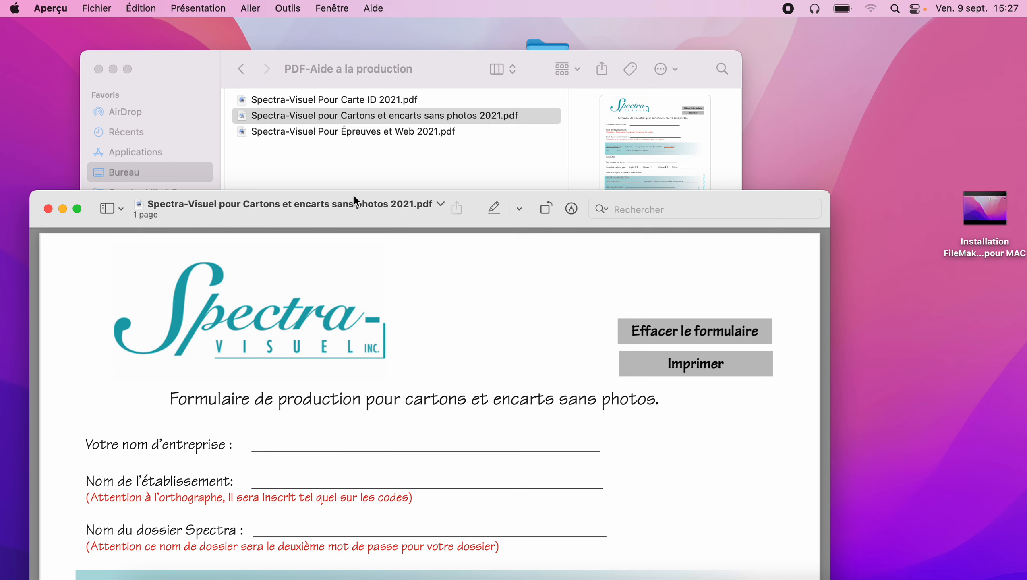
drag(355, 198, 349, 25)
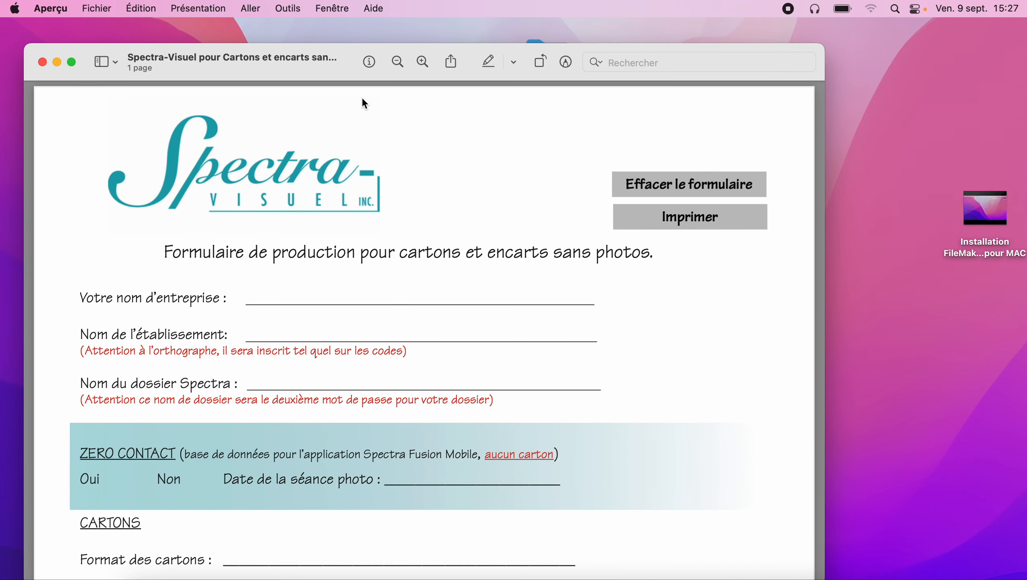
- Enter 'Spectra-Visuel inc' as the company name, correcting the typo
click(310, 295)
click(343, 295)
text(Spectra-Vieuls)
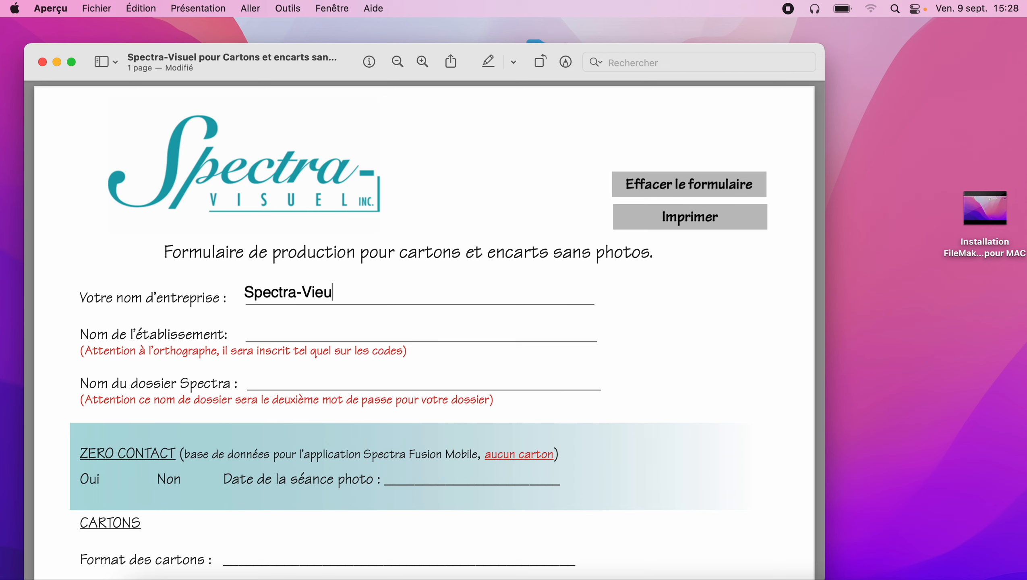
key(BackSpace)
key(BackSpace)
key(BackSpace)
key(BackSpace)
text(suel inc)
- Enter 'Collège privé de la Rive-Nord de Montréal' as the establishment name
click(296, 333)
text(Collè)
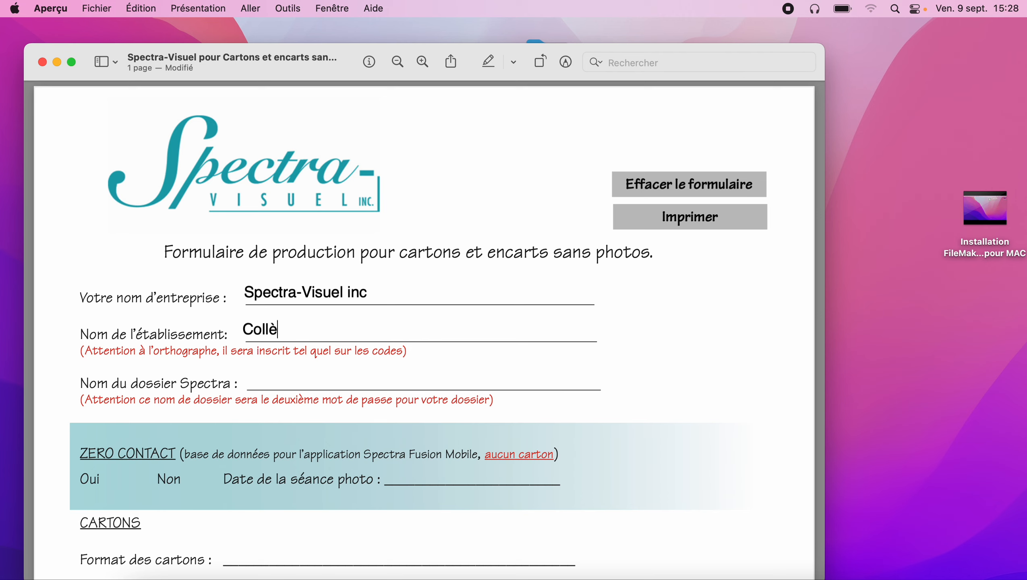
text(ge privé d)
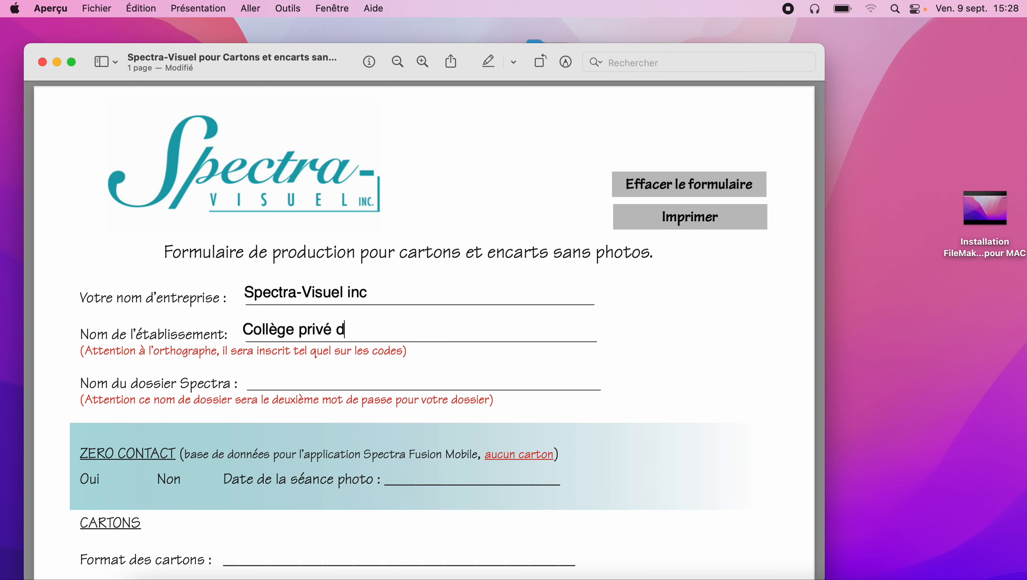
text(e la Rive d)
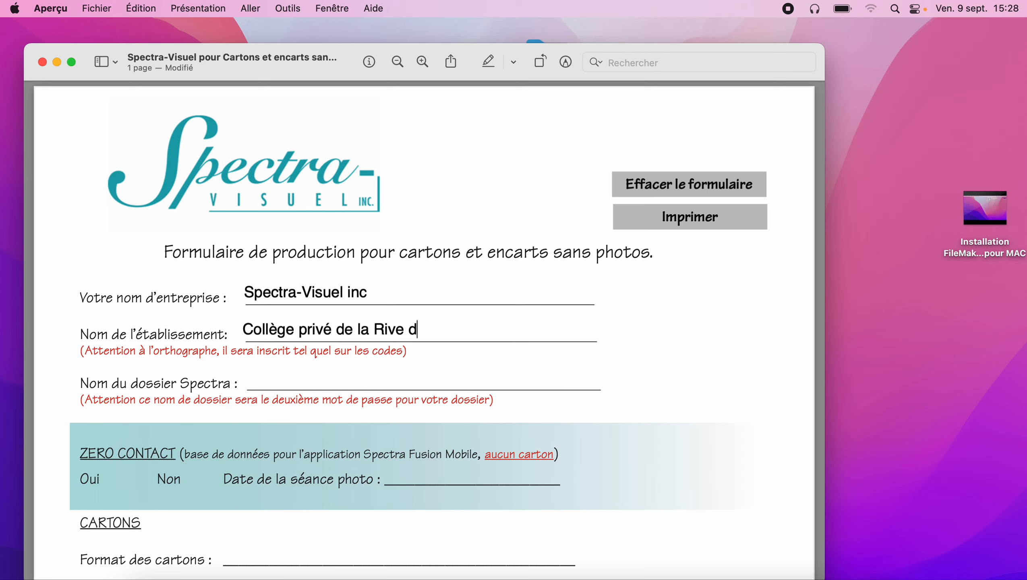
key(BackSpace)
key(BackSpace)
text(-Nord de Montréal)
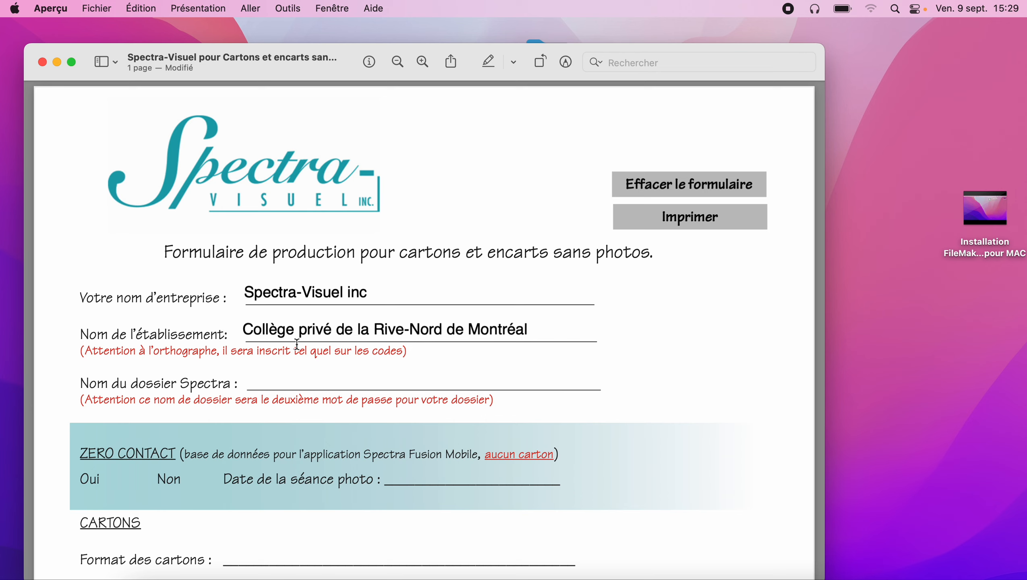
- Type CRNM into the Nom du dossier Spectra field
click(267, 384)
text(CRNM)
- Scroll down to the CARTONS and ENCARTS SANS PHOTOS sections and leave the folder name field
scroll(341, 385, down, 2)
scroll(342, 385, down, 6)
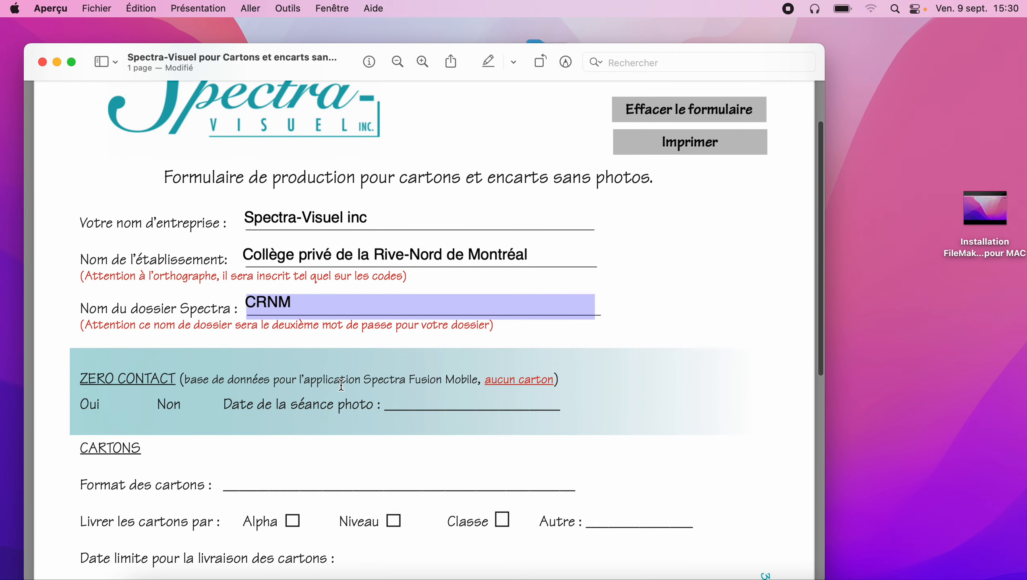
scroll(342, 385, down, 4)
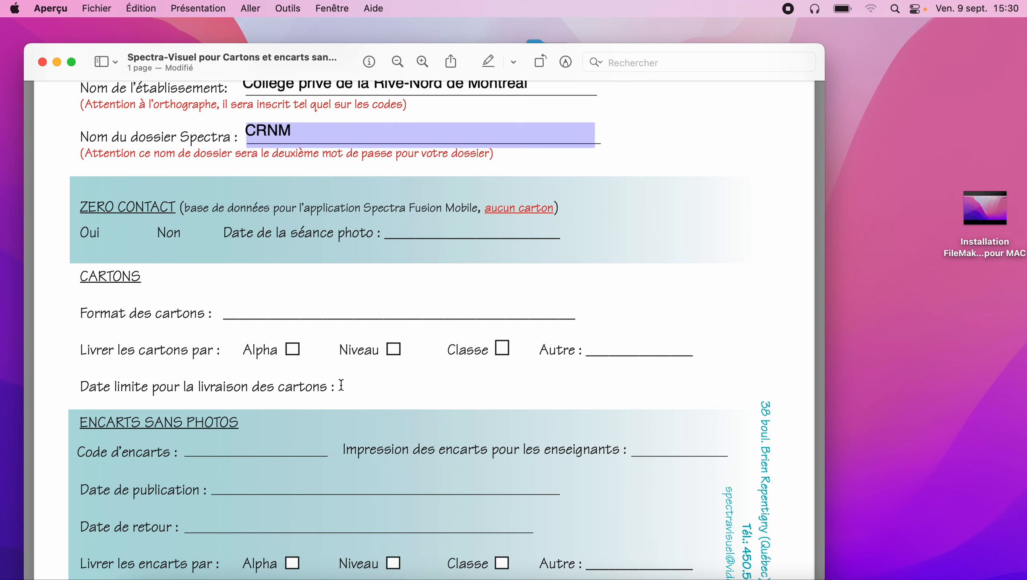
scroll(341, 385, down, 1)
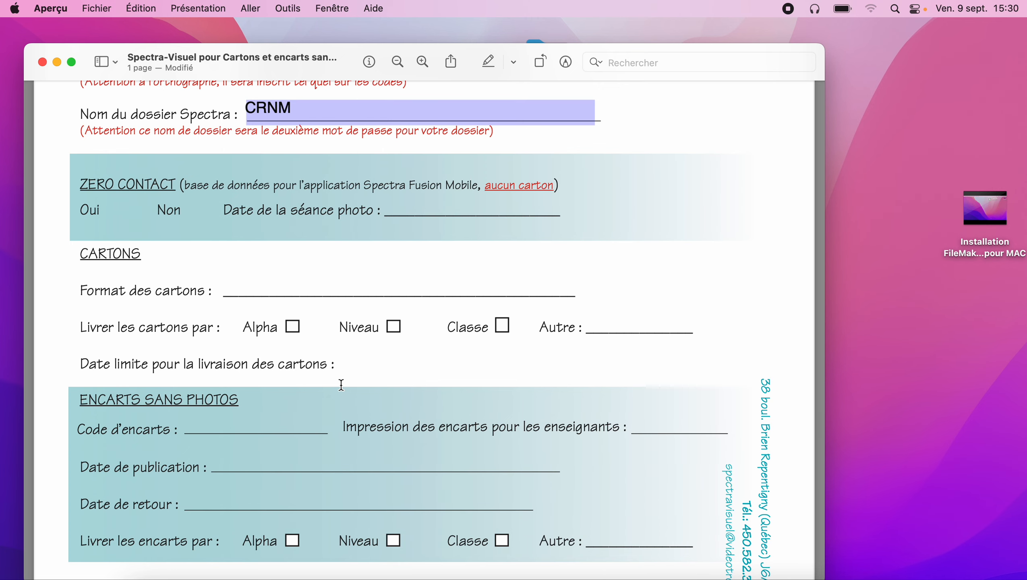
click(341, 385)
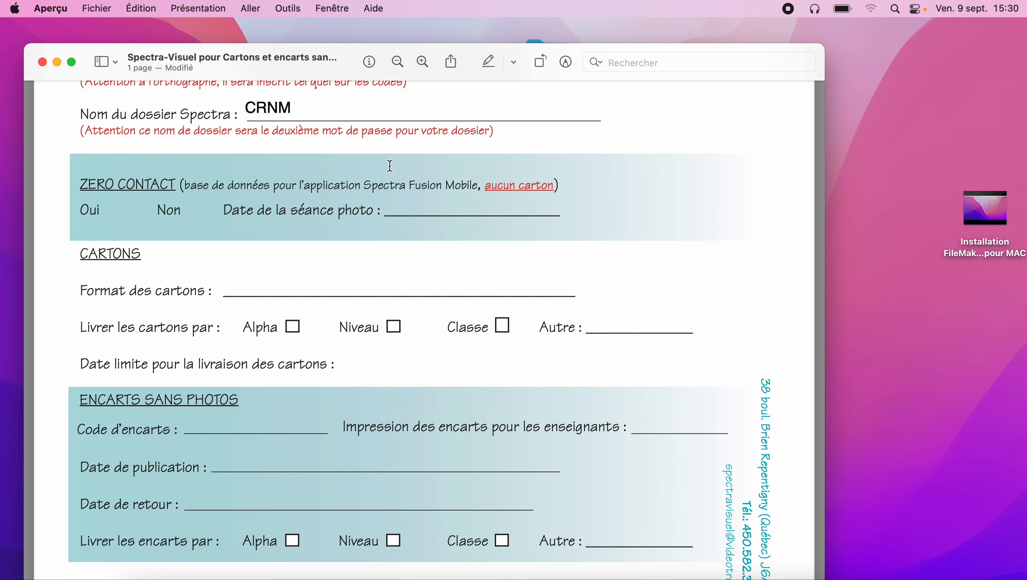
- Mark ZERO CONTACT as Oui and enter 15 septembre 2022 as the photo session date
click(120, 219)
click(388, 210)
text(15 septembre)
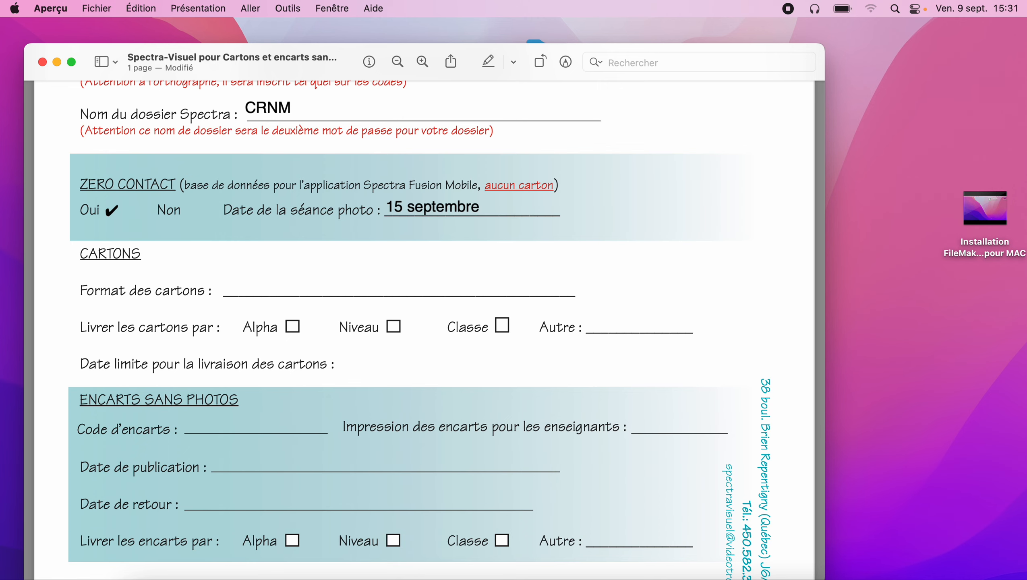
text( 2022)
- Switch ZERO CONTACT to Non and choose Cartons standard as the carton format
click(264, 290)
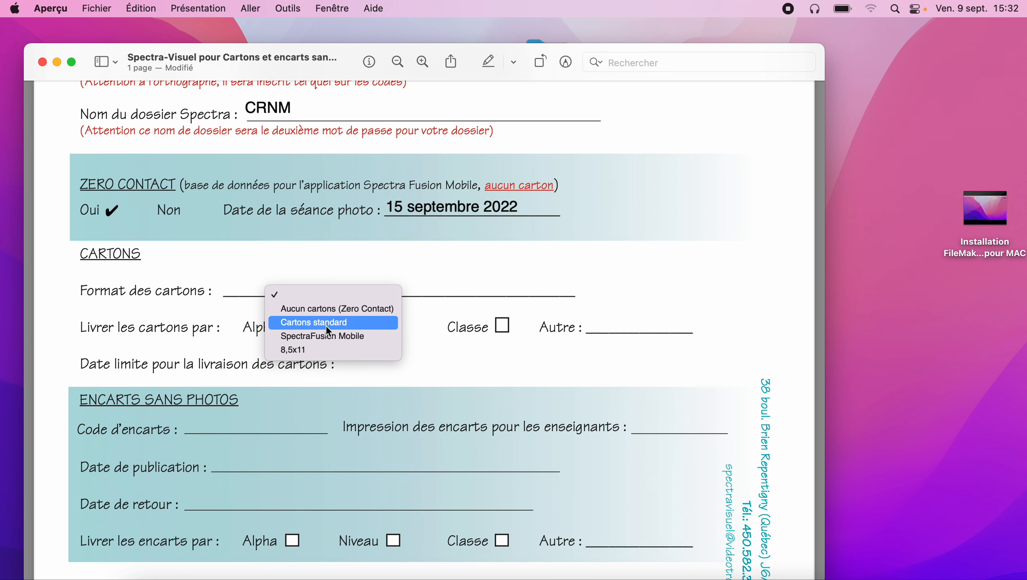
click(198, 214)
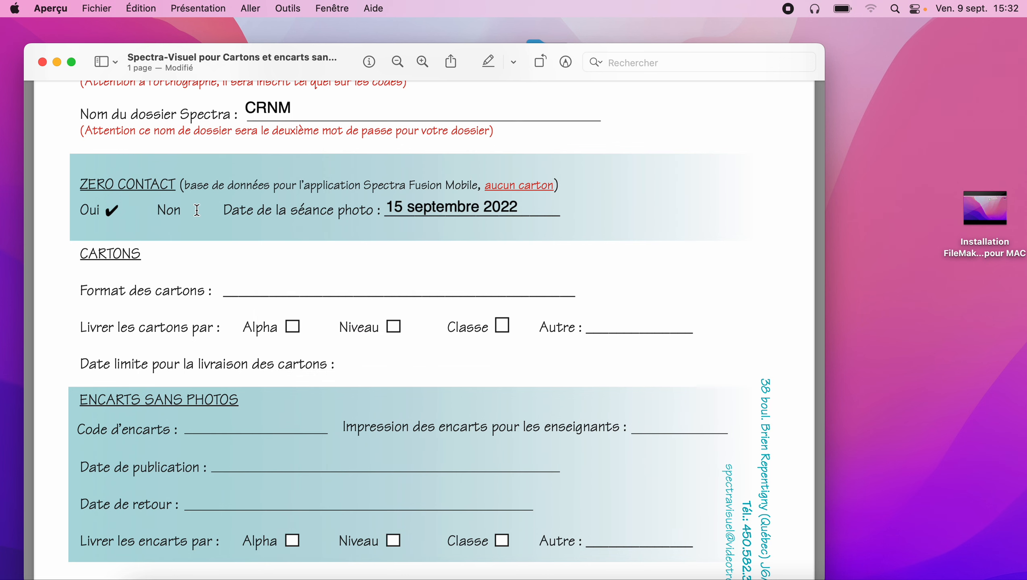
click(198, 214)
click(289, 293)
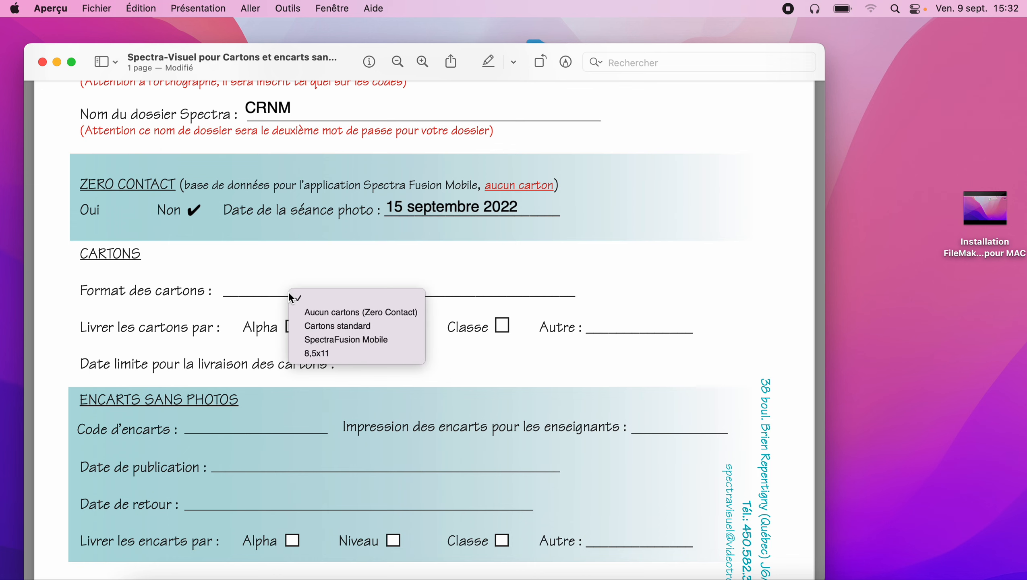
click(330, 333)
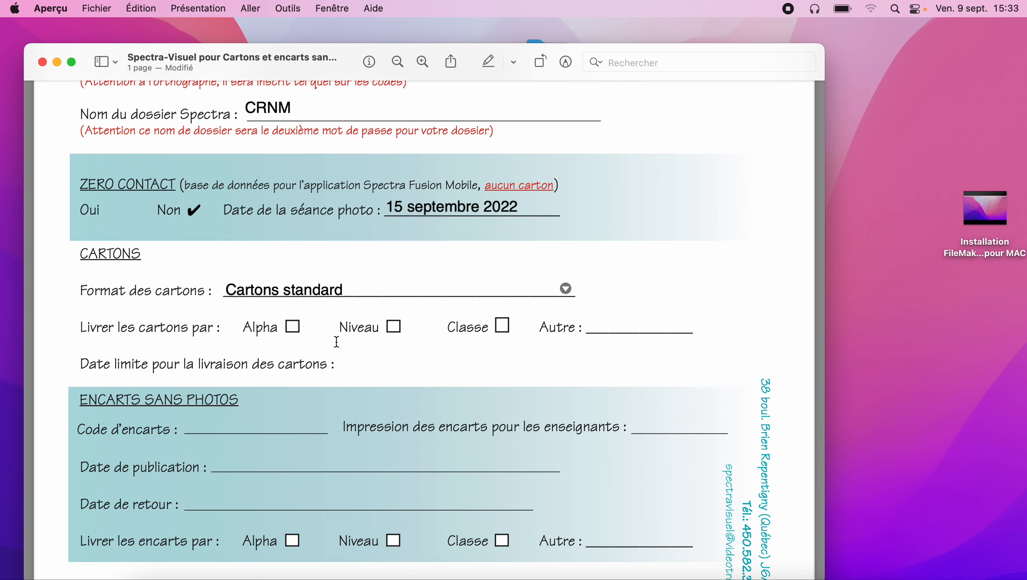
- Try the Alpha, Classe and Niveau carton delivery checkboxes, leaving all of them unticked
click(298, 334)
click(505, 328)
click(503, 326)
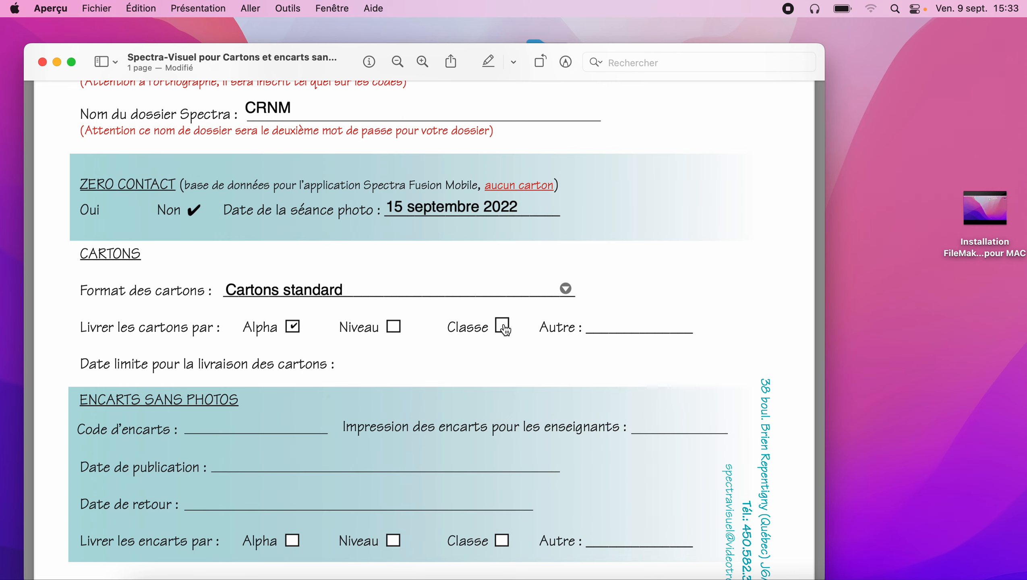
click(394, 333)
click(395, 331)
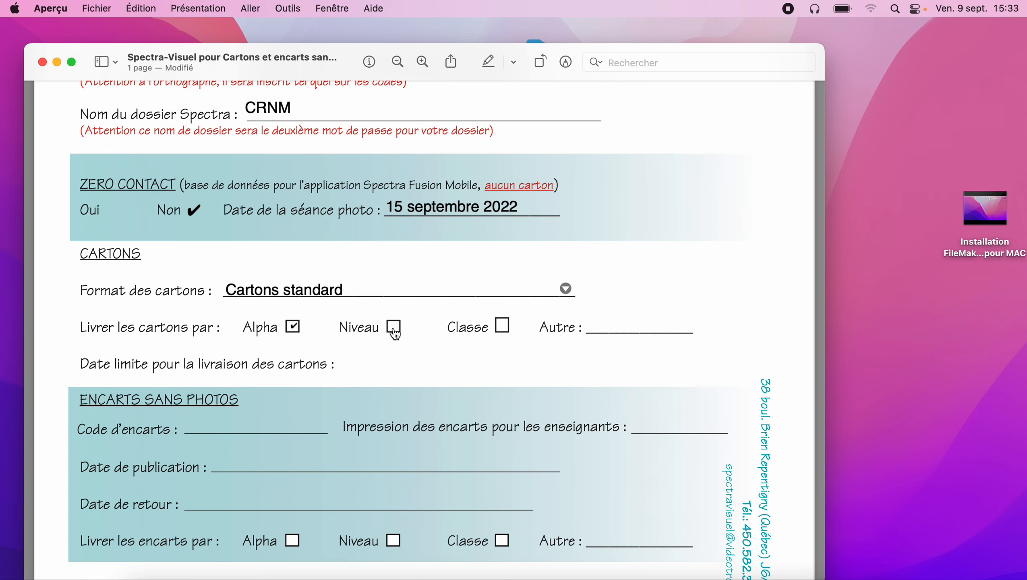
click(295, 333)
- Enter Prénom under Autre delivery and 14 septembre 2022 as the carton delivery deadline
click(295, 334)
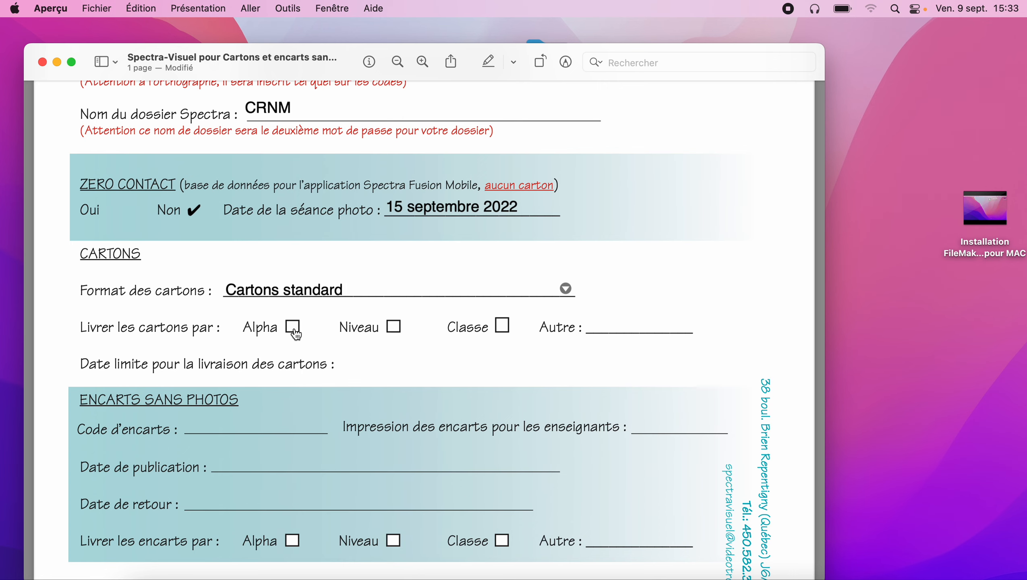
click(618, 328)
text(Prn)
key(BackSpace)
text(énom)
click(351, 366)
text(14 septembre)
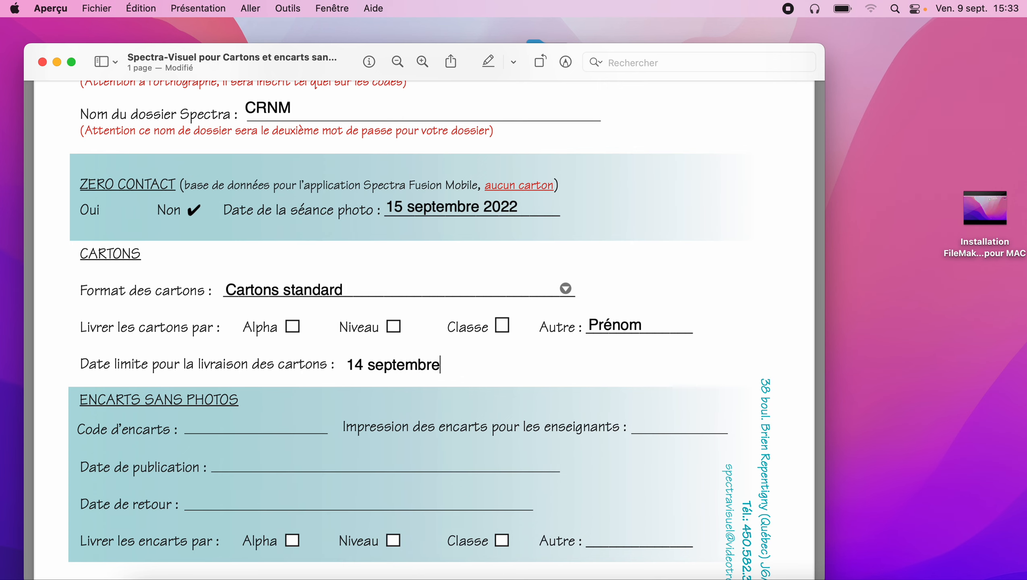
text( 2022)
scroll(390, 338, down, 3)
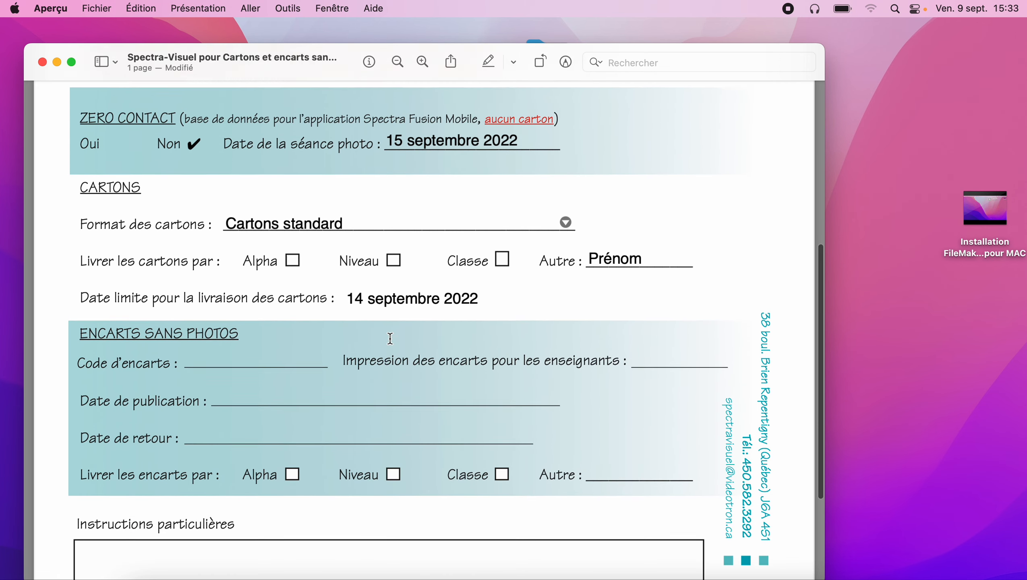
scroll(390, 339, down, 2)
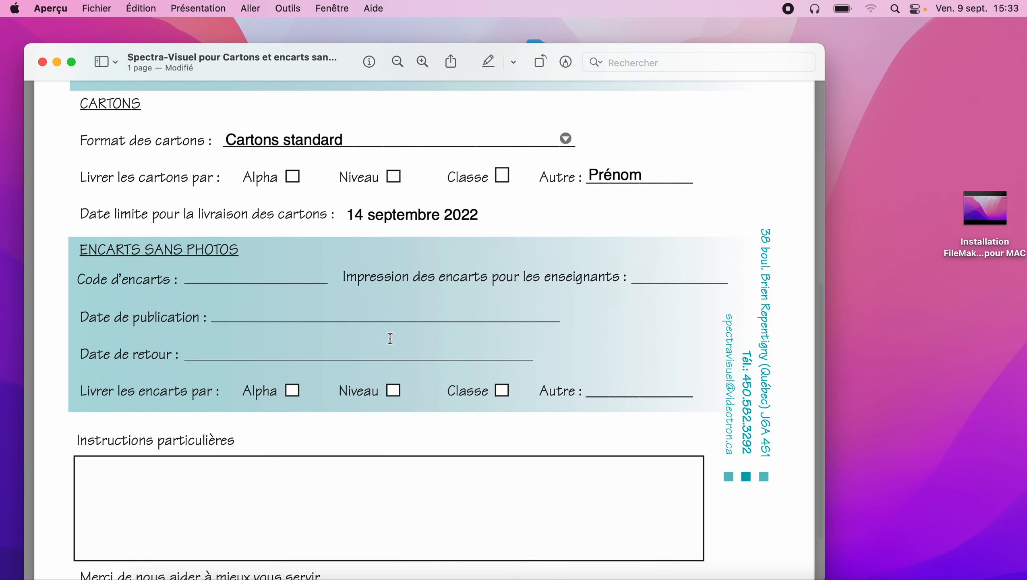
scroll(392, 344, down, 1)
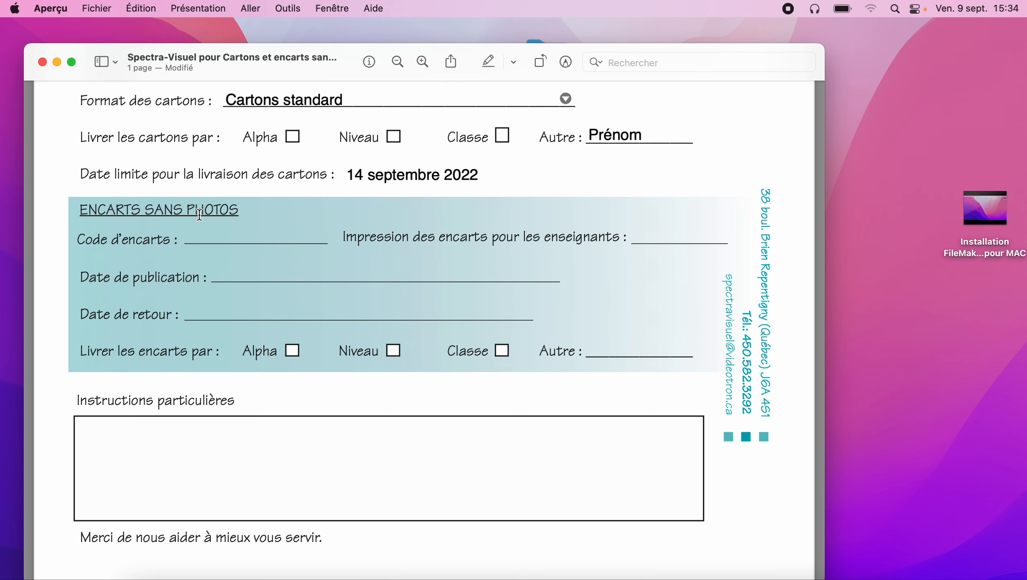
scroll(257, 202, down, 1)
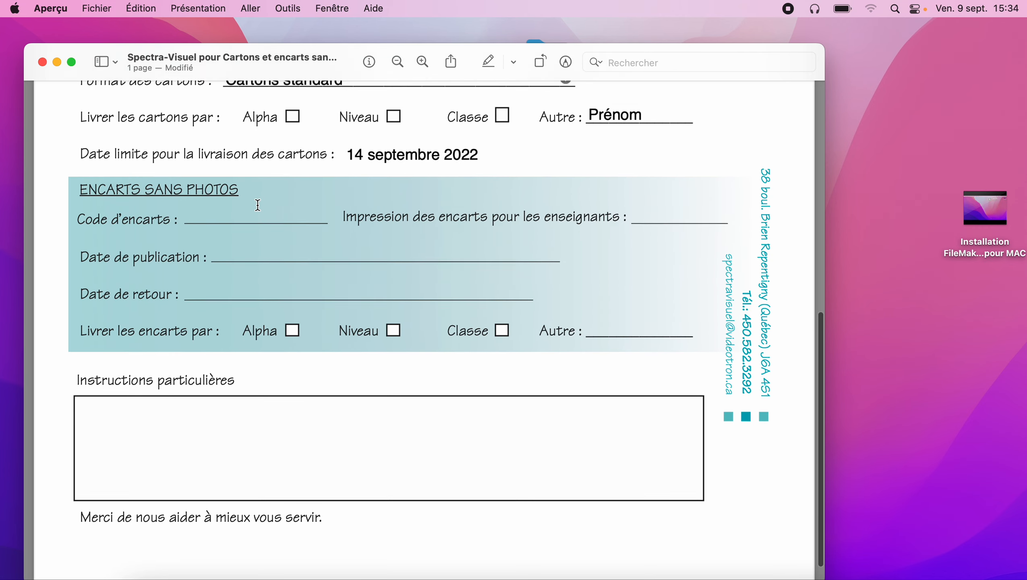
scroll(257, 205, up, 3)
scroll(257, 205, up, 2)
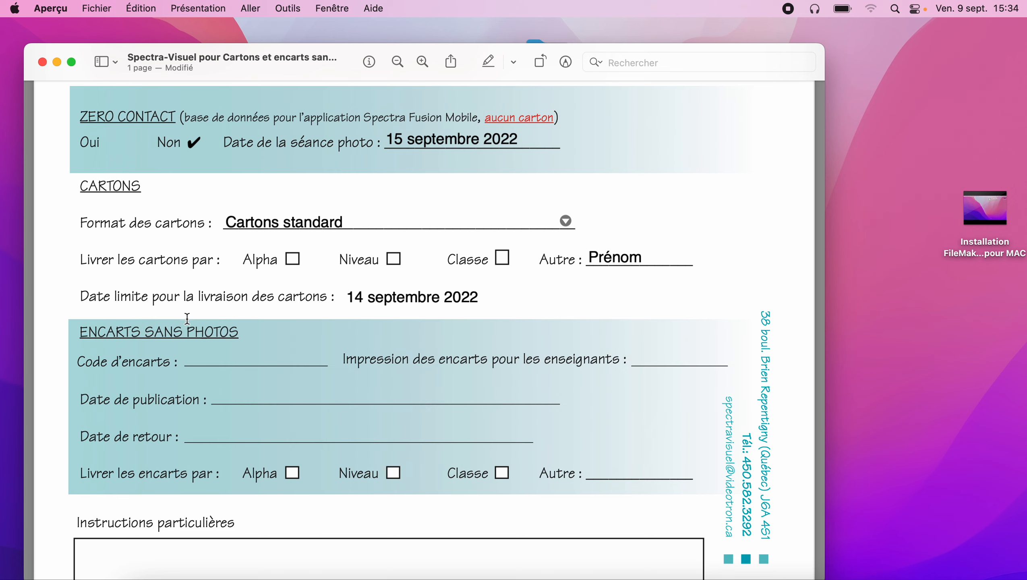
click(234, 351)
- Enter 9115 as the Code d'encarts, leaving teacher insert printing unchosen
click(250, 353)
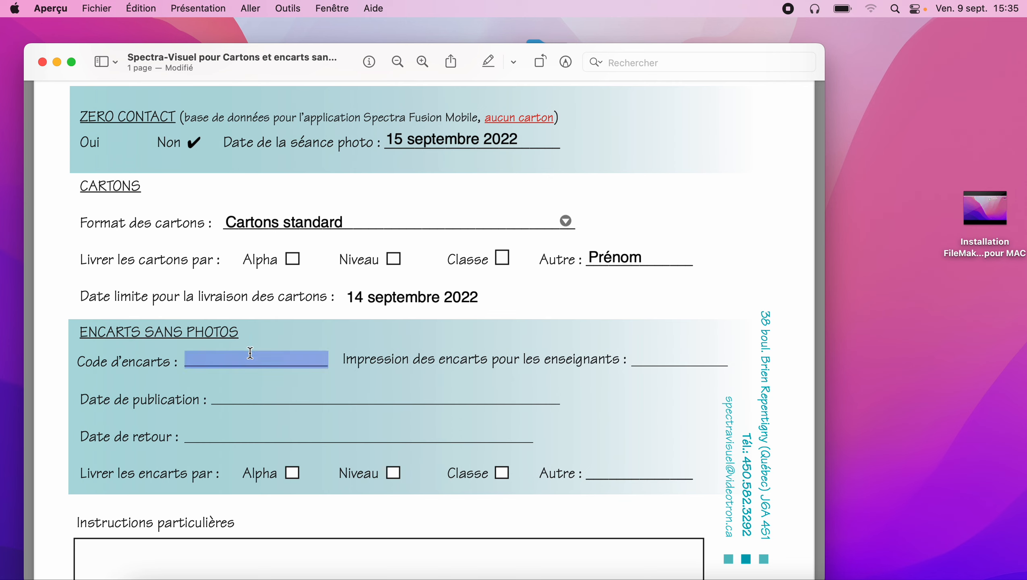
click(247, 359)
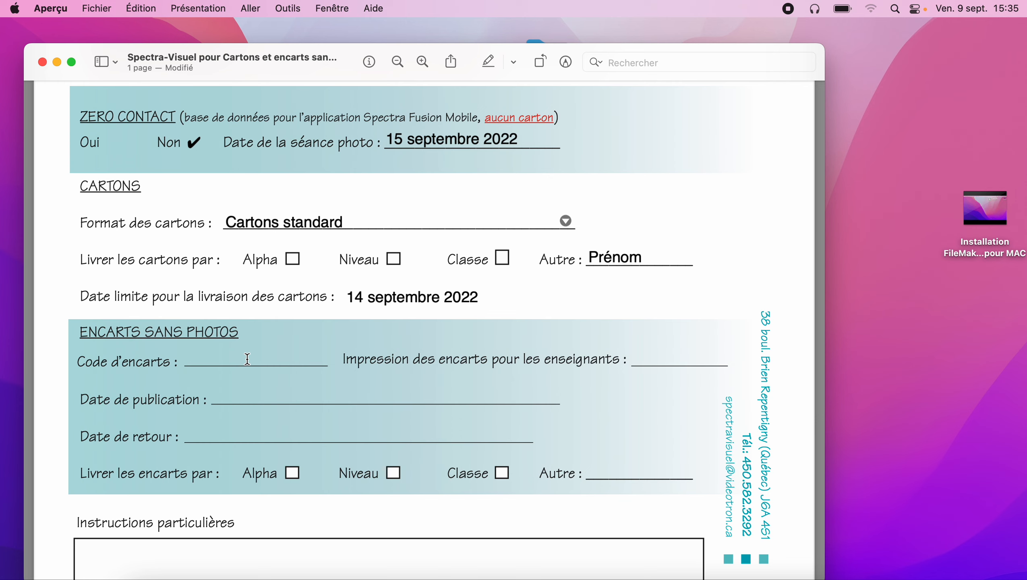
text(9115)
click(658, 357)
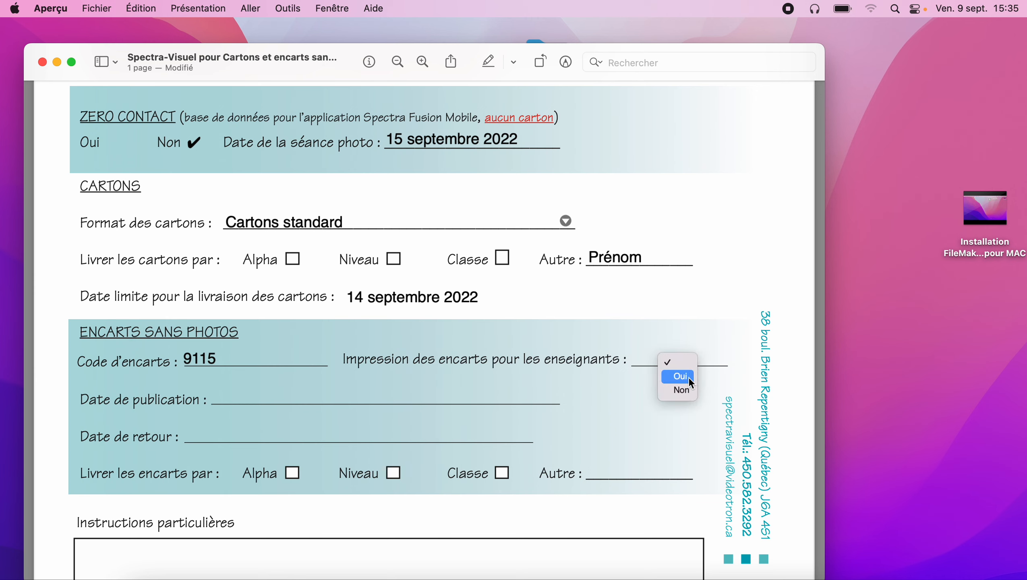
click(416, 398)
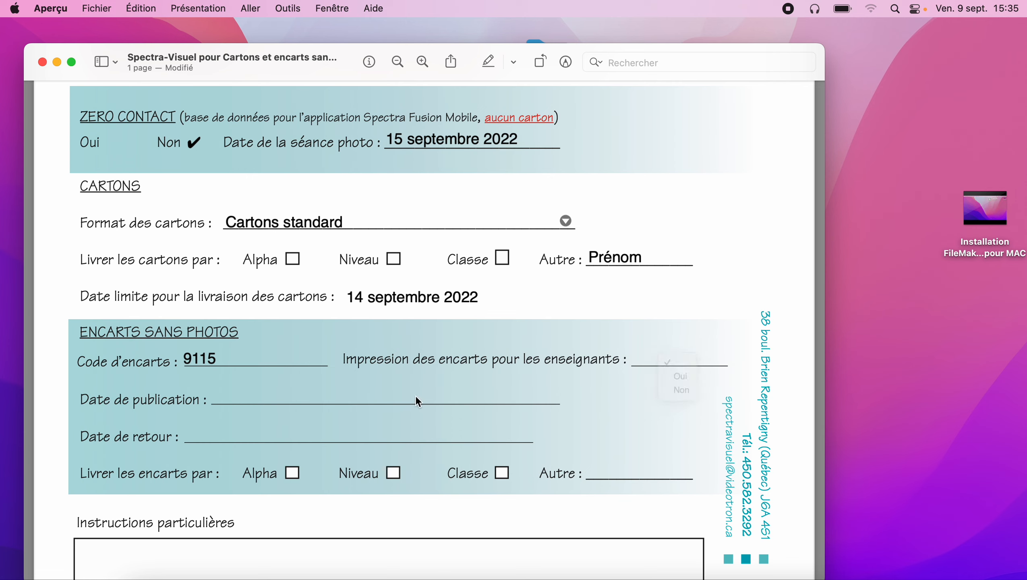
click(416, 400)
- Set publication date 20 septembre, return date 1er octobre 2022, and insert delivery by Alpha and Classe
text(20 septembre)
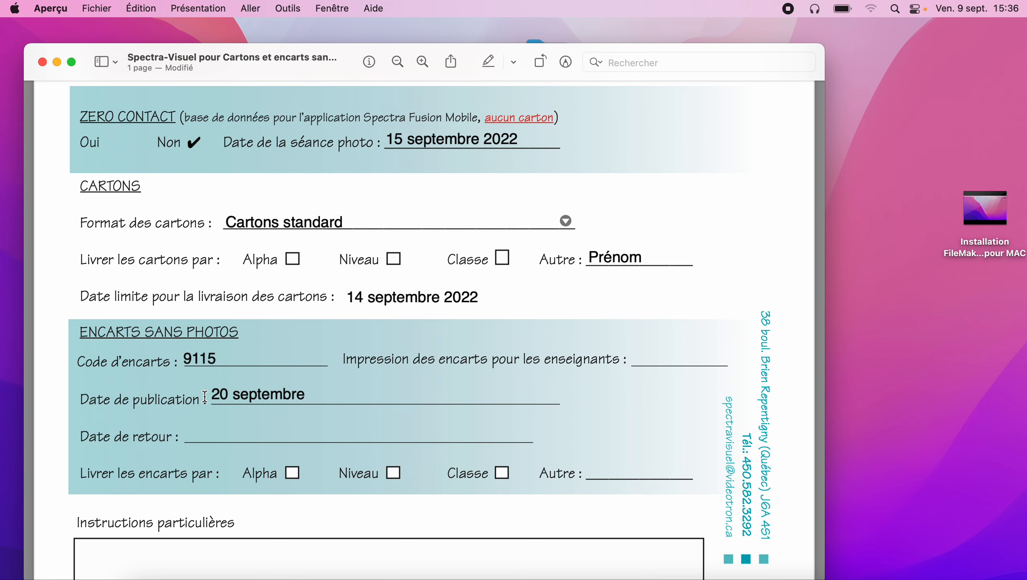
click(257, 348)
click(248, 434)
text(1er octobre 2022)
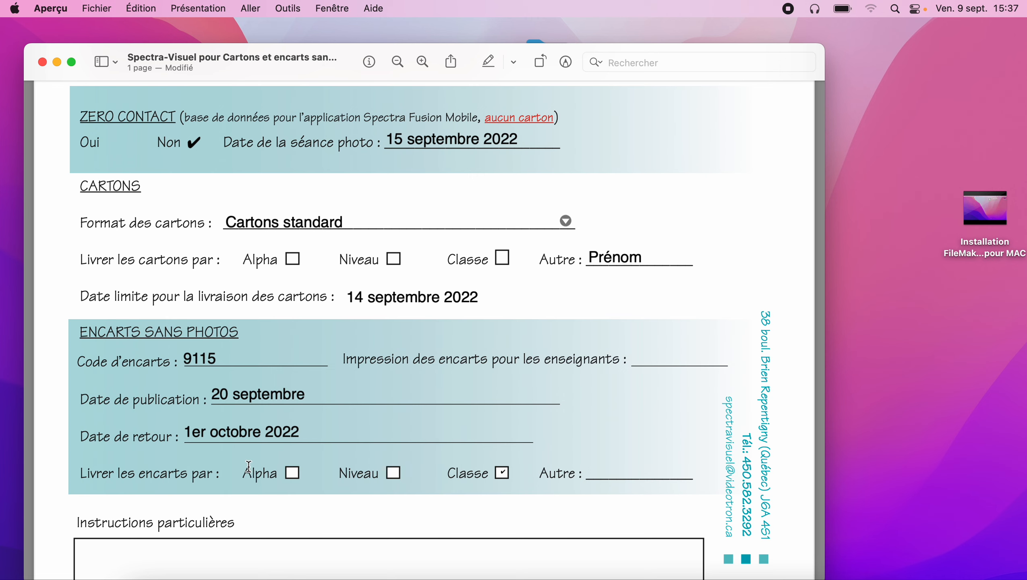
click(293, 476)
click(503, 476)
scroll(508, 479, down, 3)
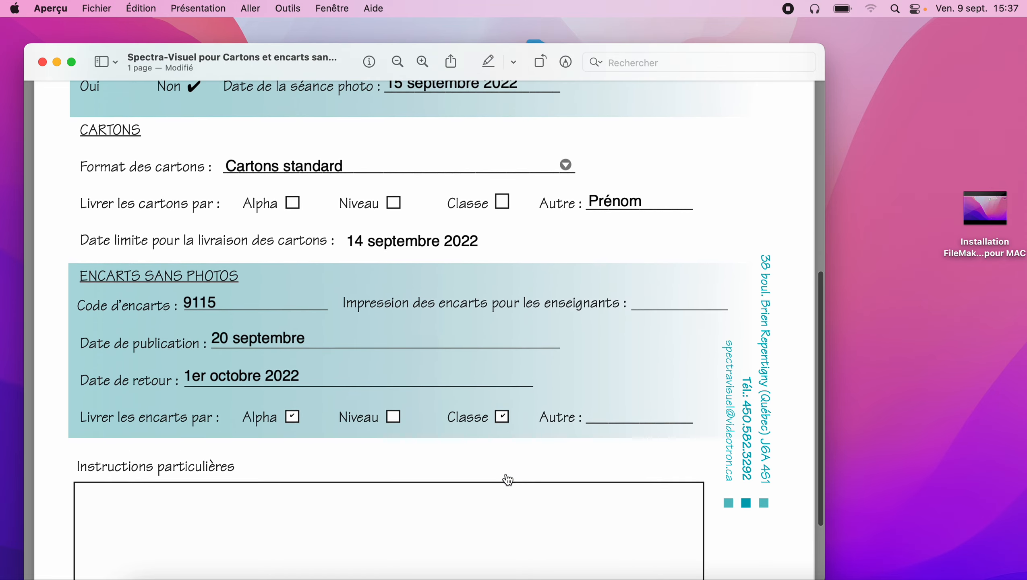
scroll(508, 479, up, 5)
scroll(508, 480, up, 4)
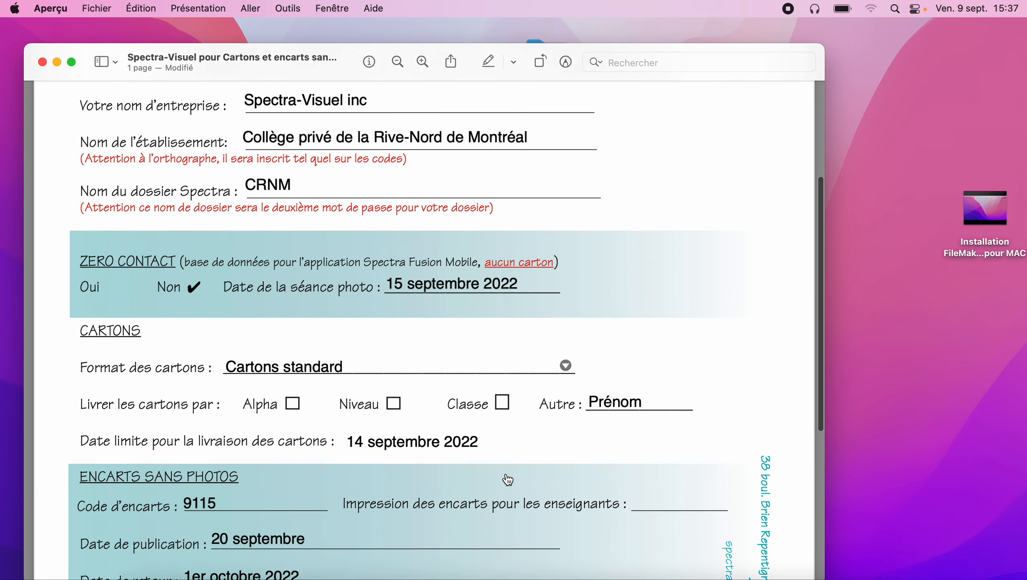
scroll(508, 480, up, 3)
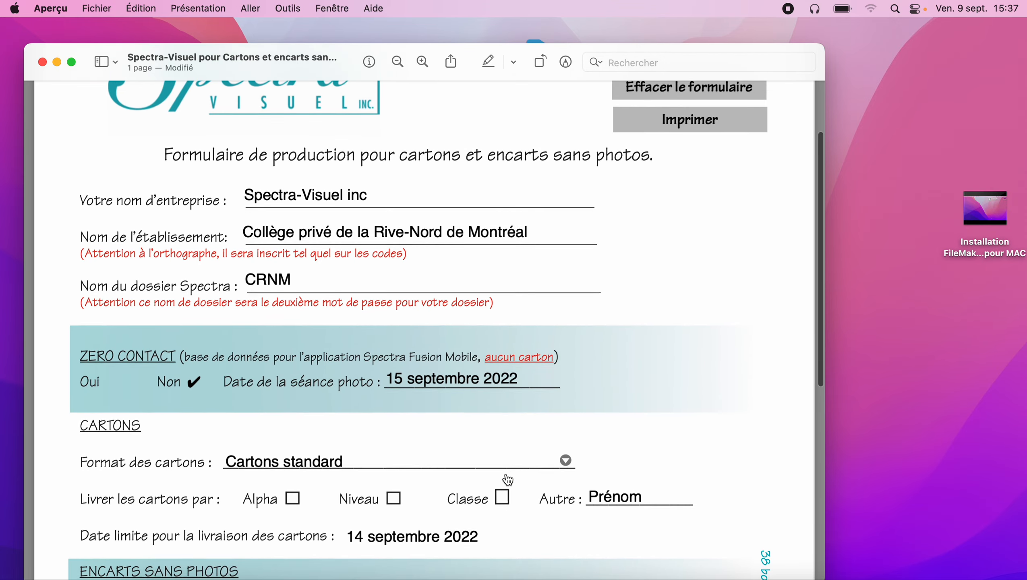
scroll(508, 479, down, 2)
scroll(508, 479, down, 5)
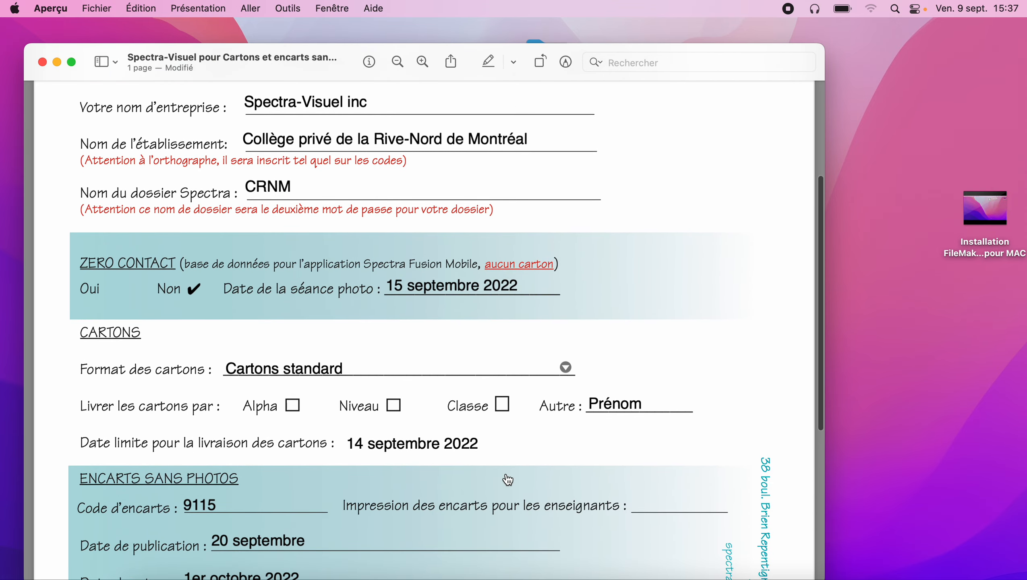
scroll(508, 480, down, 3)
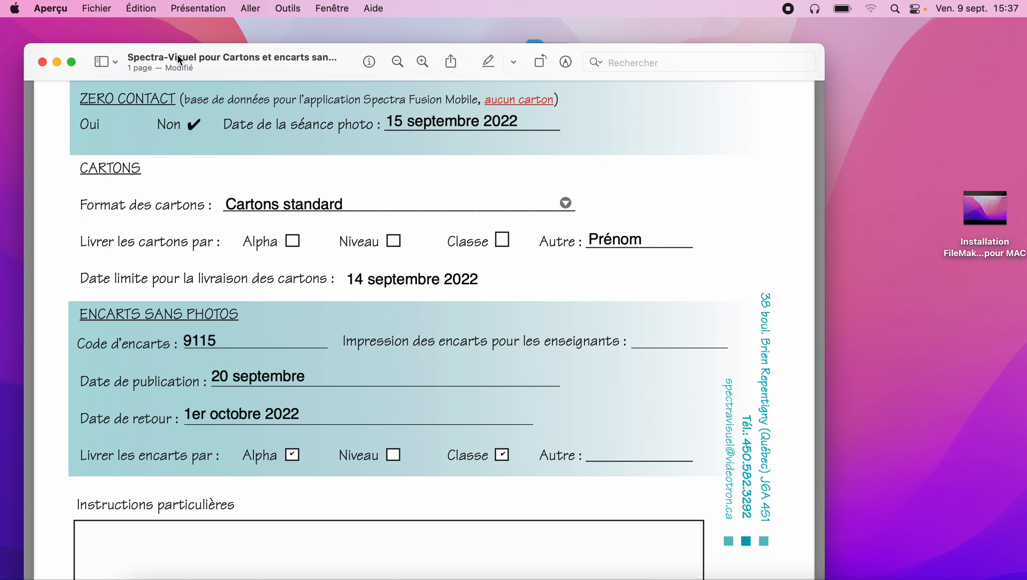
mouse_move(335, 66)
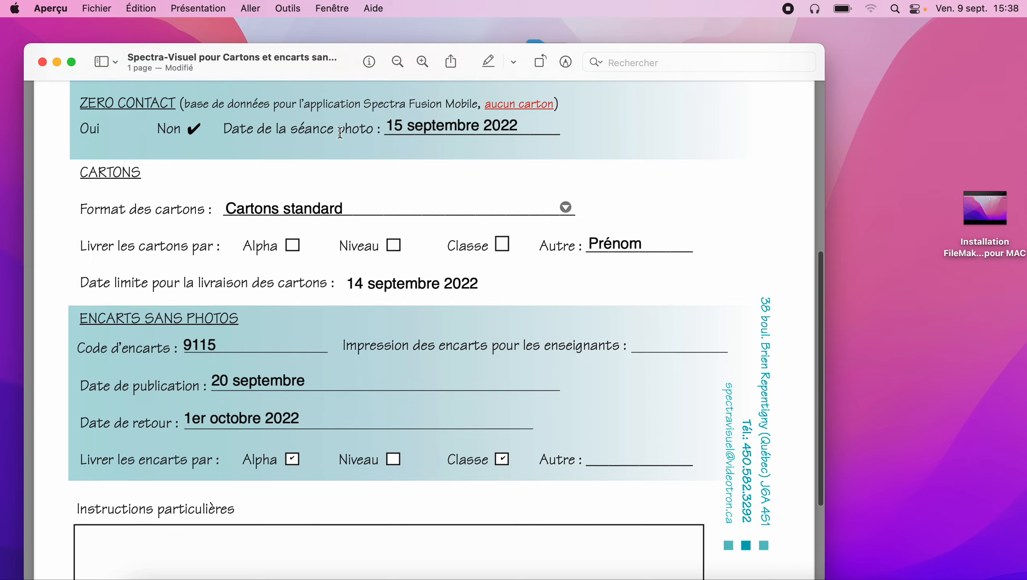
scroll(341, 133, up, 3)
scroll(341, 133, up, 5)
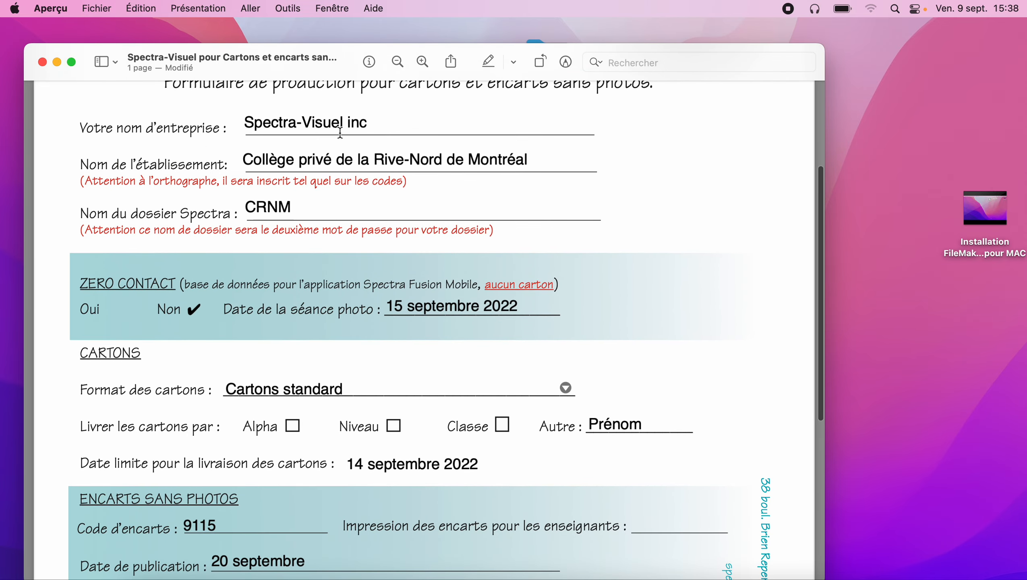
scroll(340, 133, down, 3)
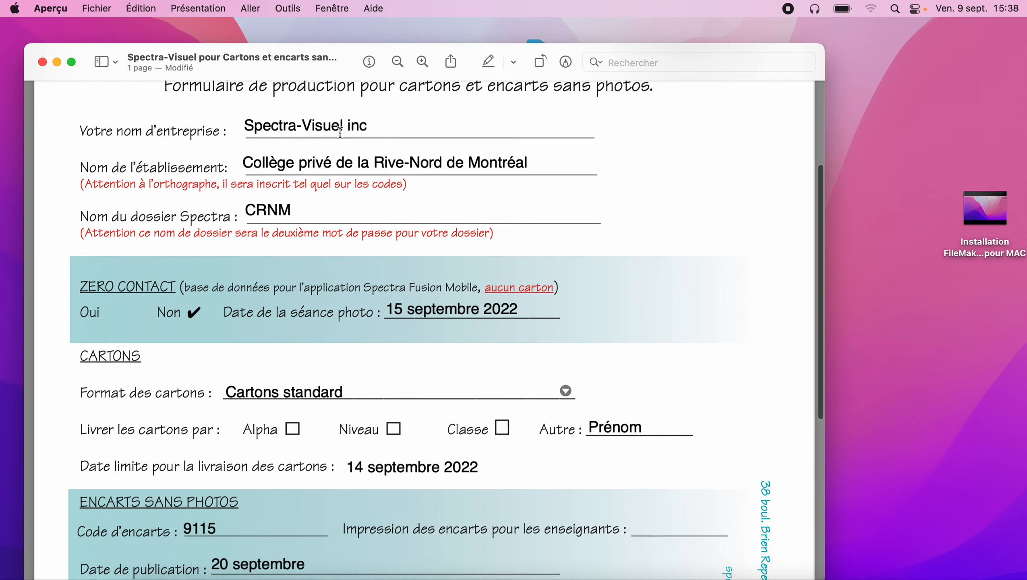
scroll(340, 133, down, 5)
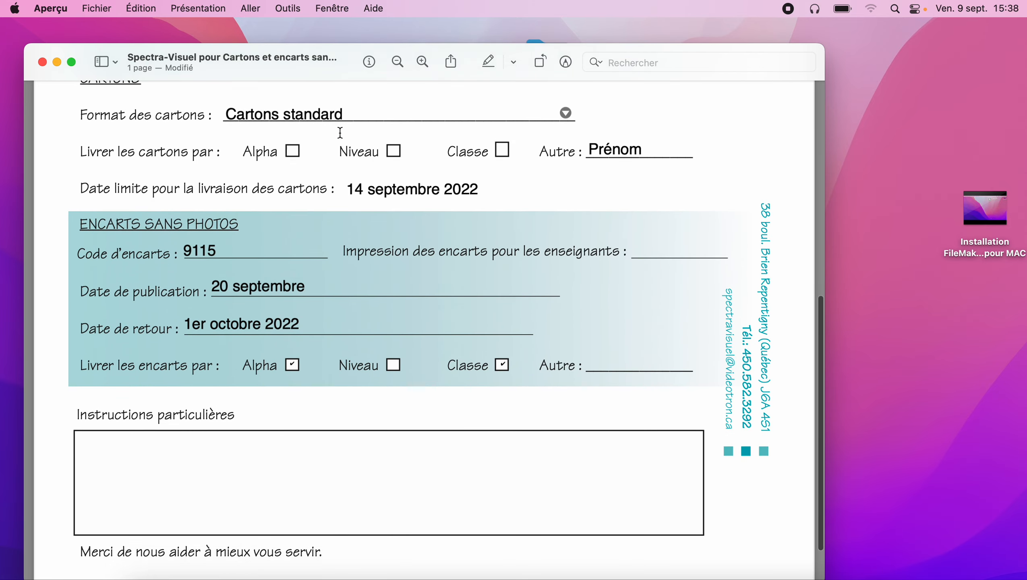
- Set teacher insert printing to Oui and type 'Utiliser encart 9116 pour le personnel.' as special instructions
click(149, 440)
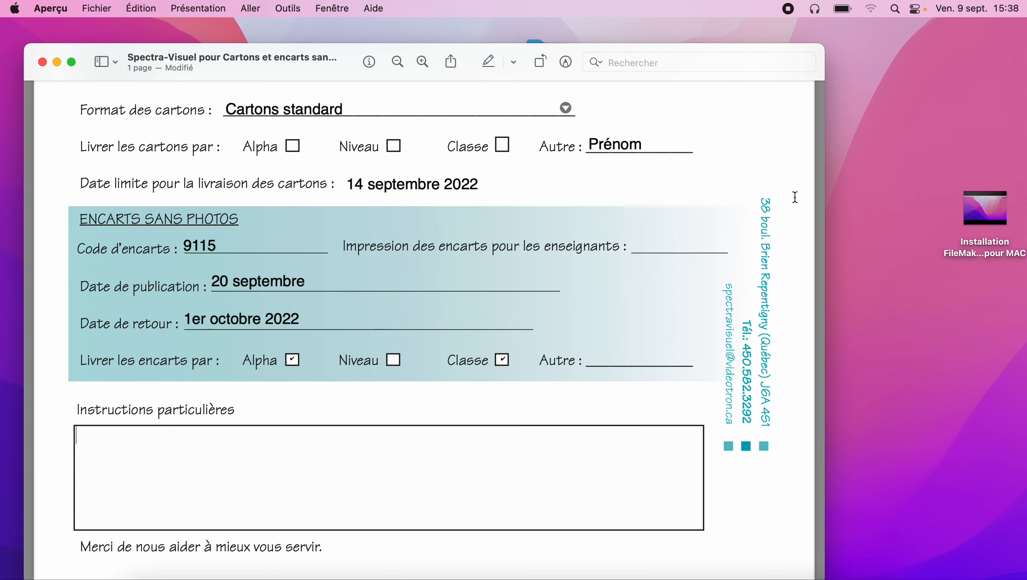
click(699, 249)
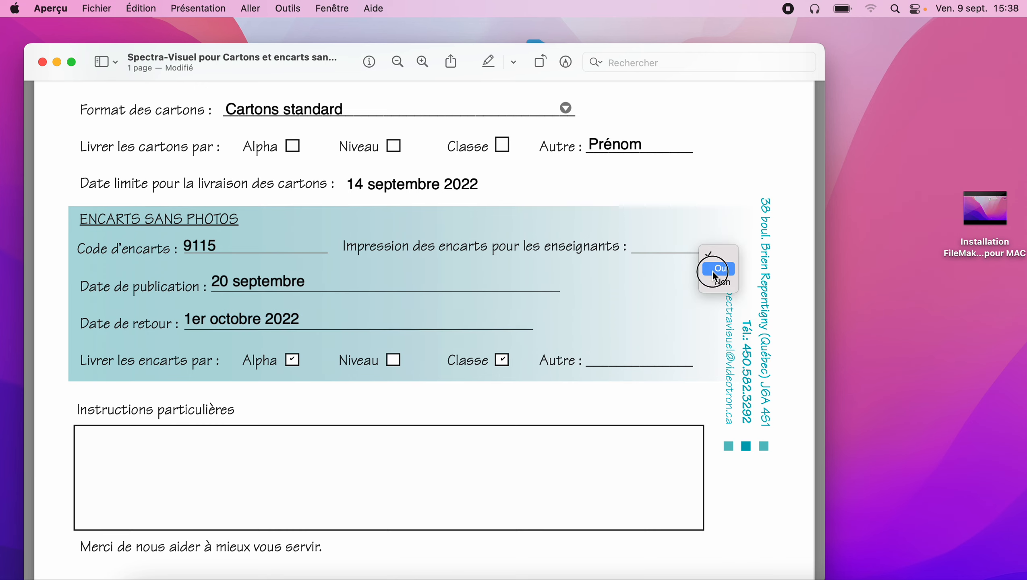
click(715, 268)
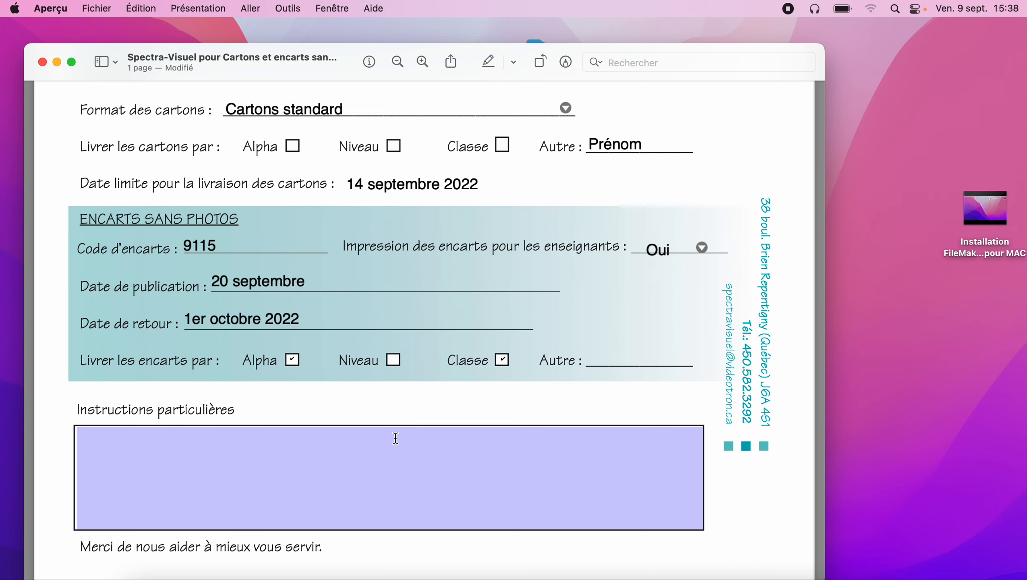
click(394, 439)
text(U)
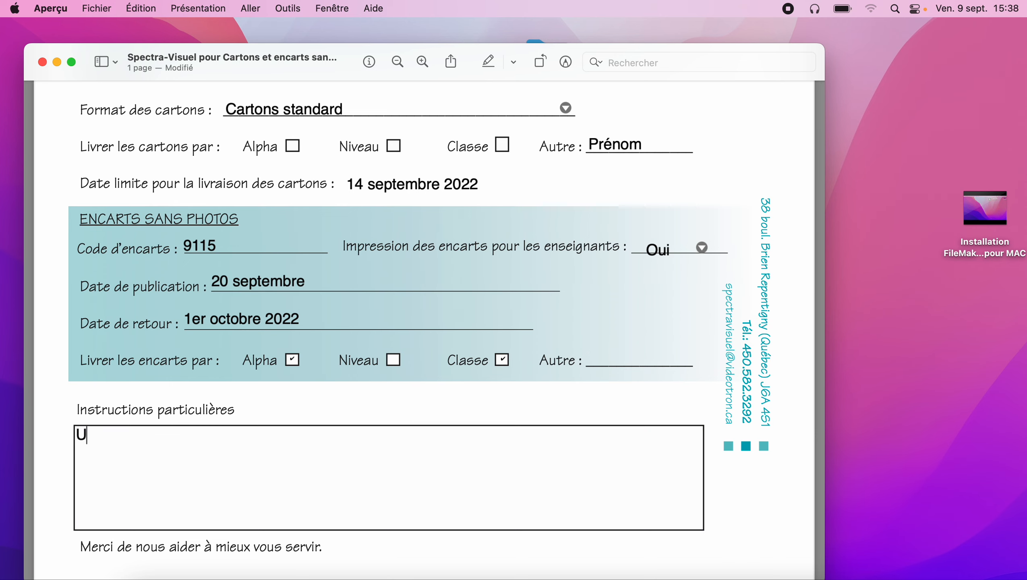
text(tiliser encart)
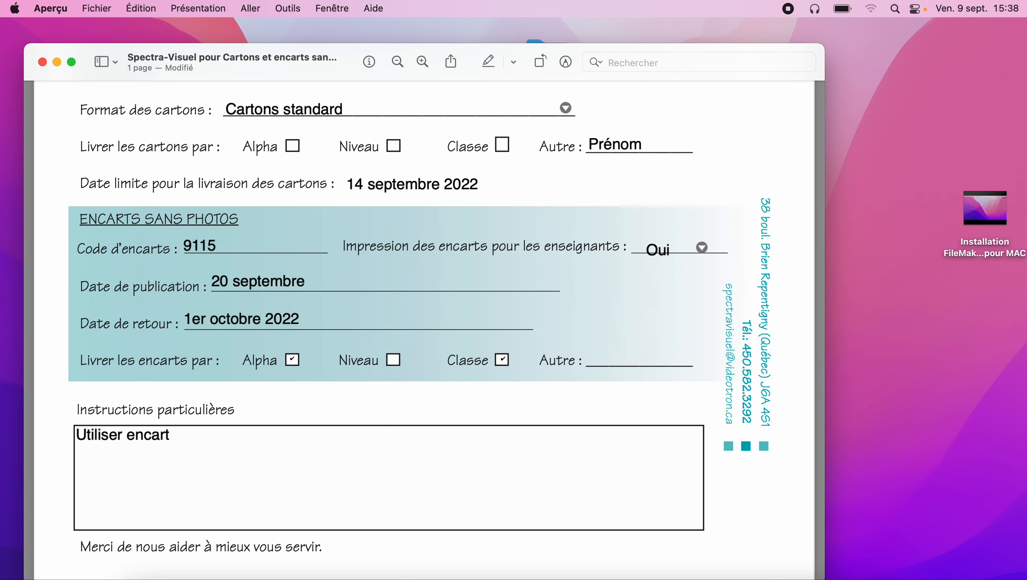
text( 9116 pour le per)
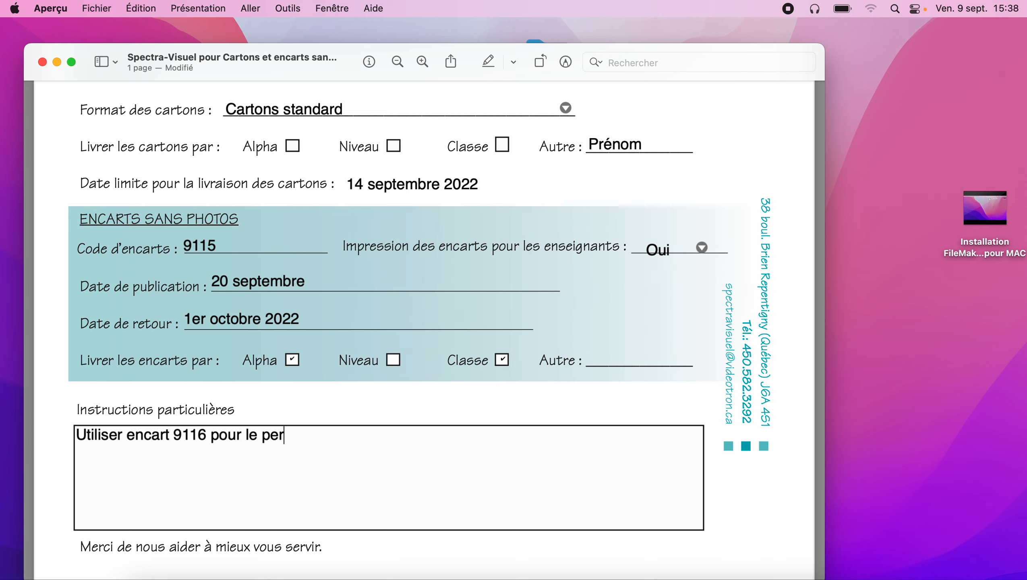
text(sonnel.)
- Save the filled form with its special instructions, then close the Aperçu window
click(100, 8)
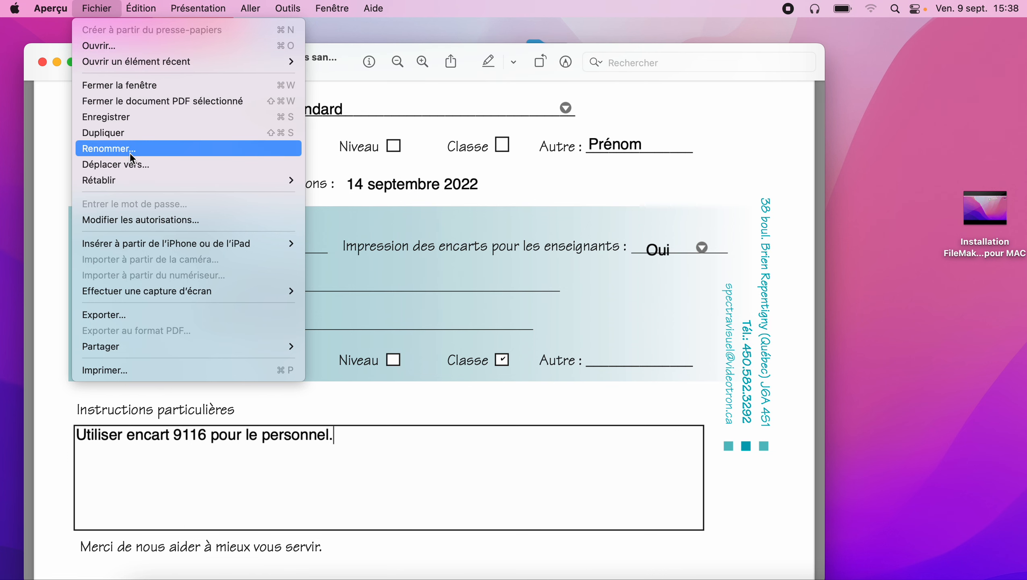
click(140, 115)
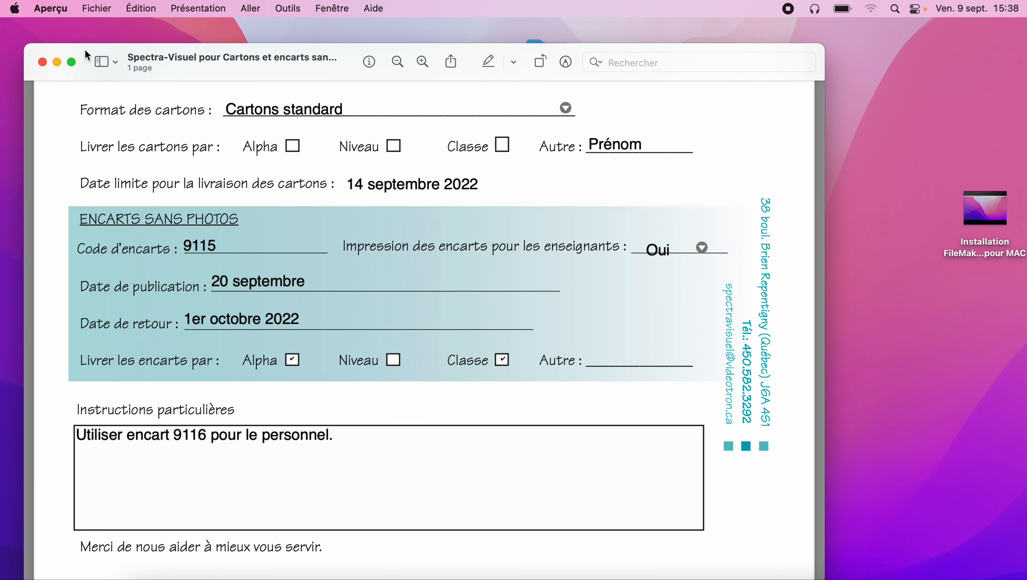
click(103, 8)
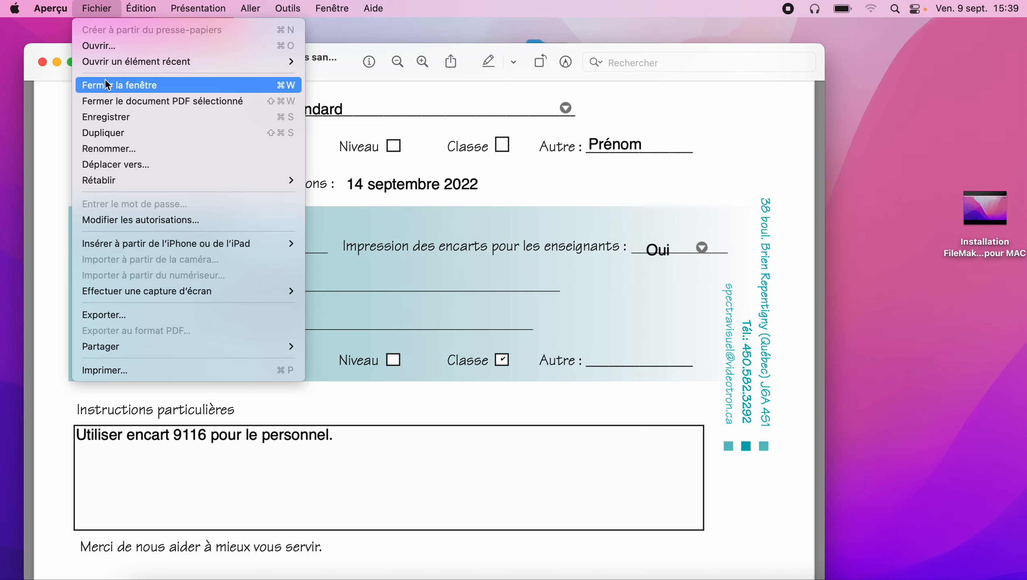
click(42, 62)
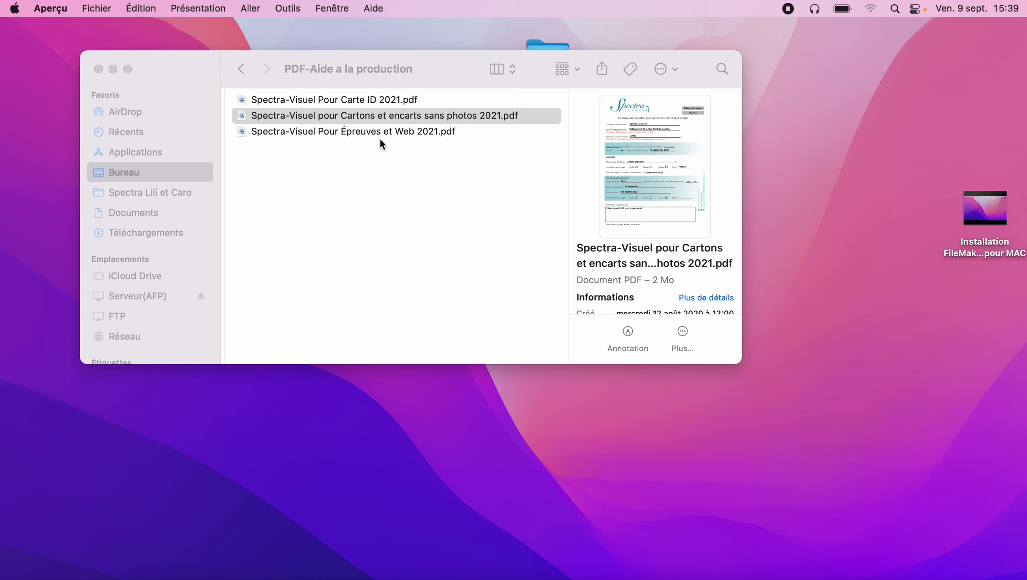
- Switch the folder to column view and reopen the cartons and inserts PDF to check it
click(334, 118)
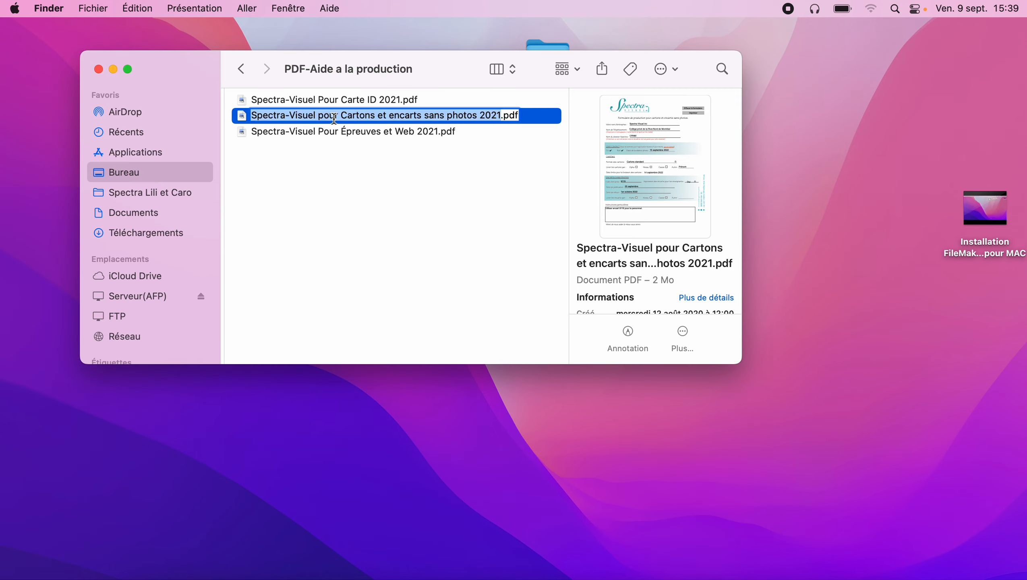
click(328, 166)
key(super+3)
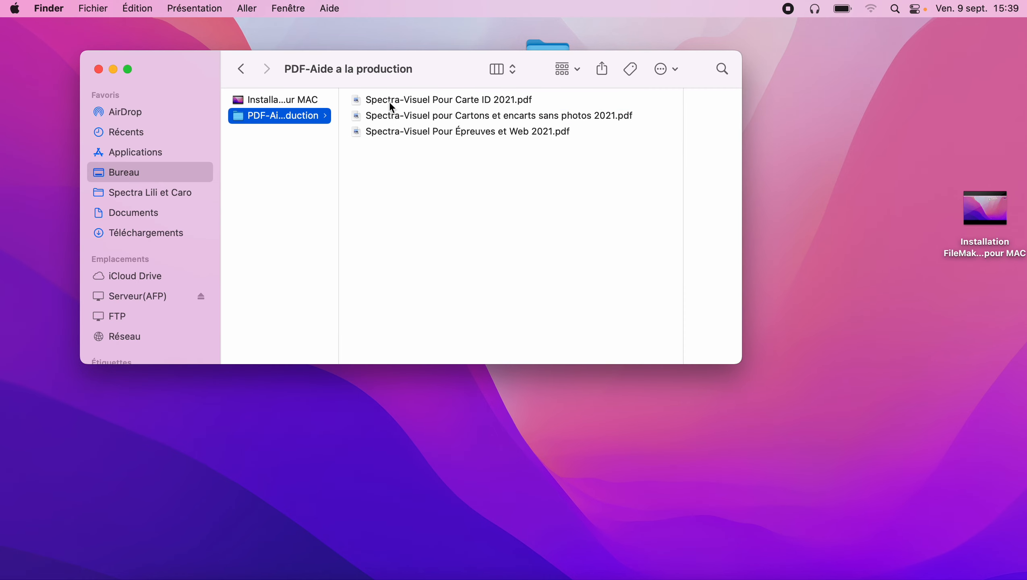
double_click(394, 116)
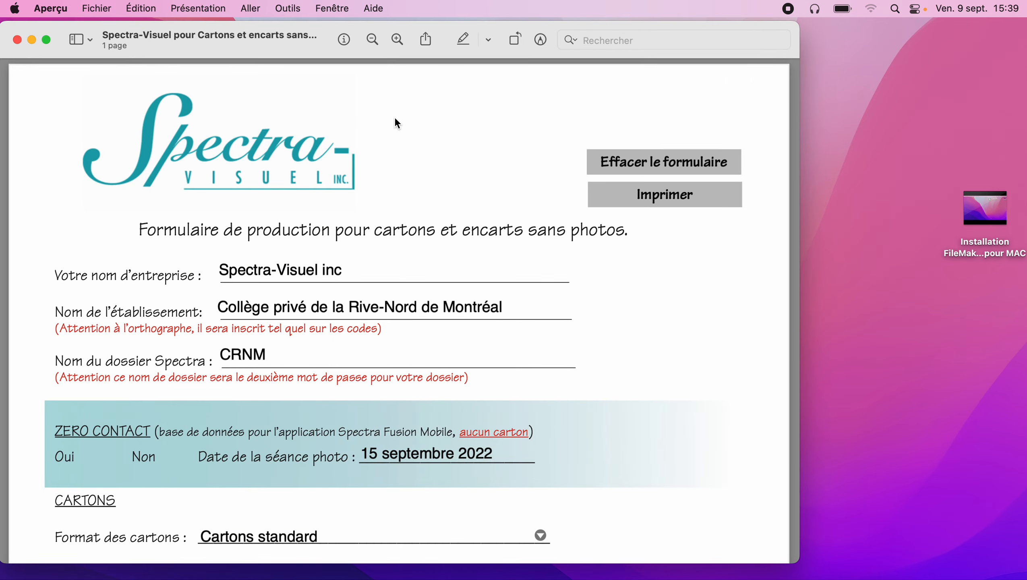
click(16, 40)
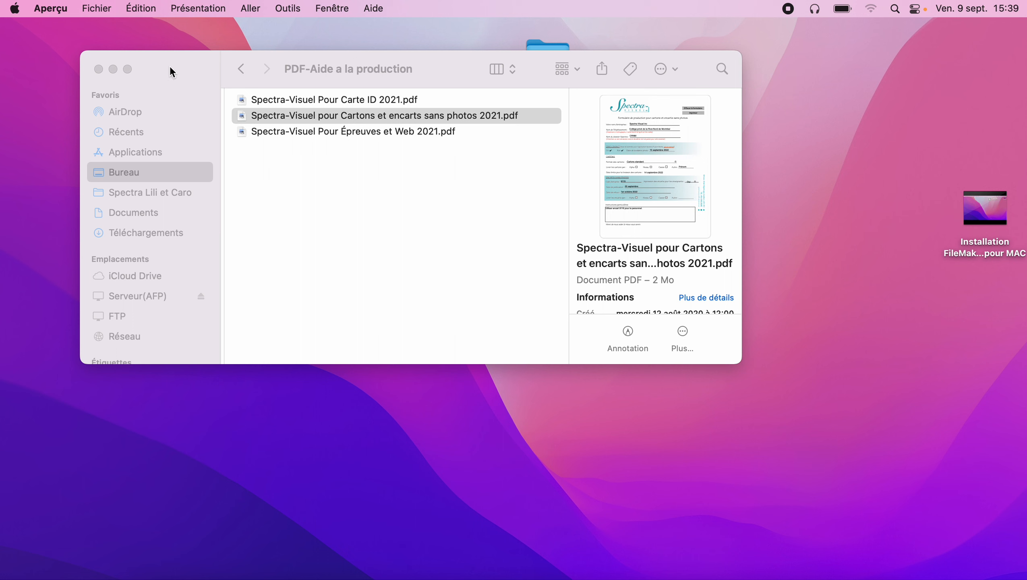
- Rename the cartons and inserts PDF to CRNM.pdf and select it in the folder
click(299, 115)
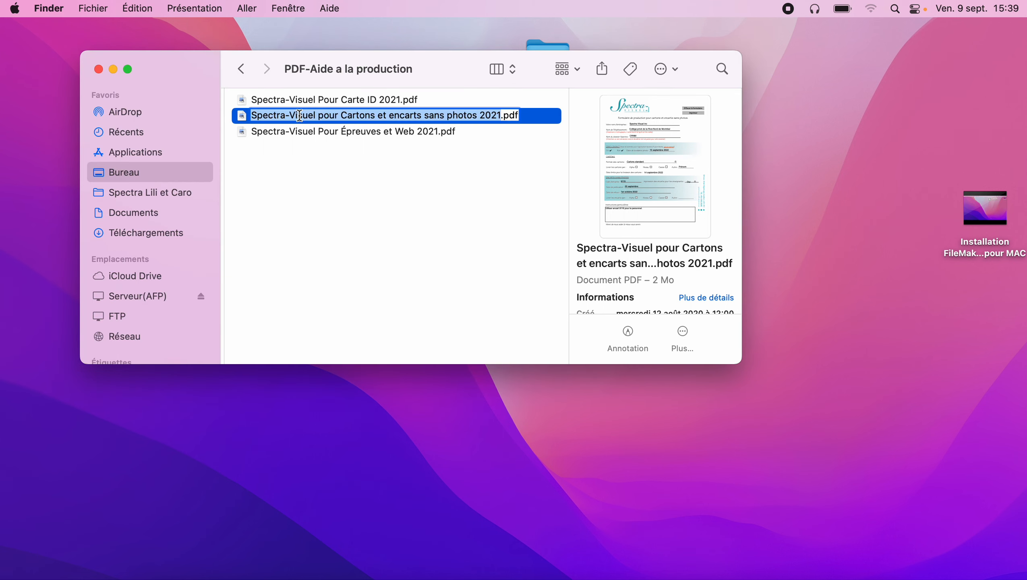
text(CRN)
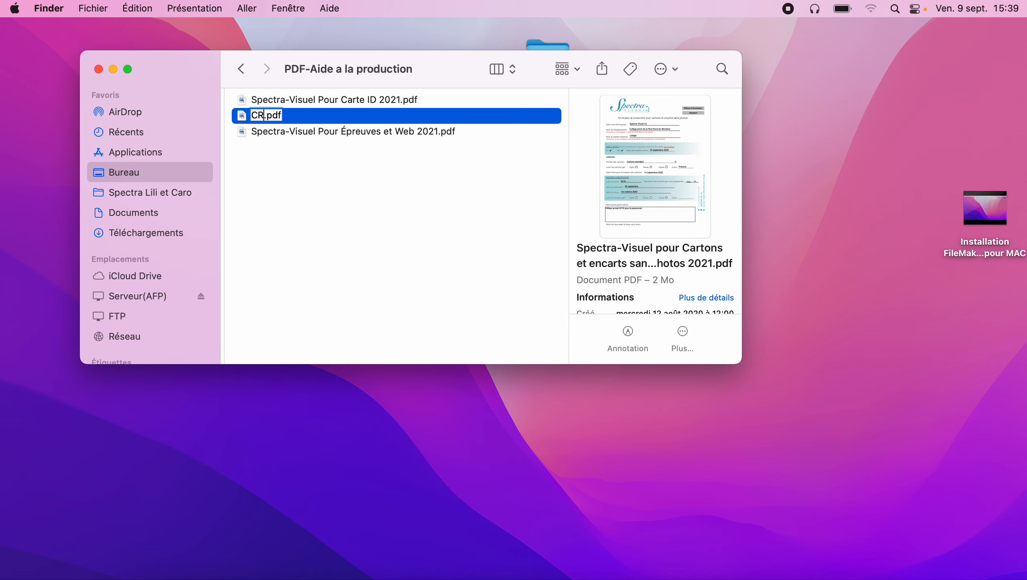
text(M)
click(282, 182)
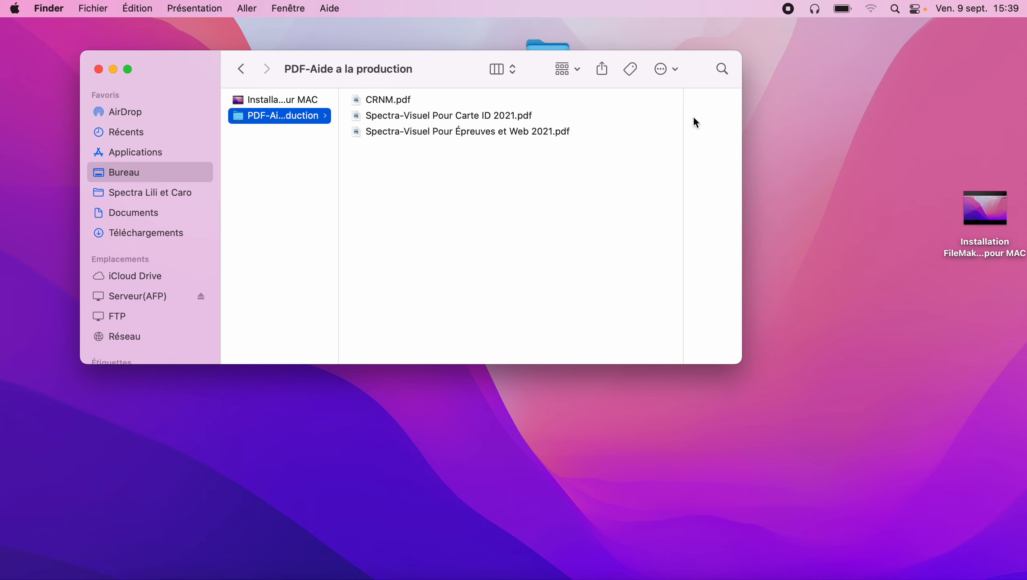
click(395, 98)
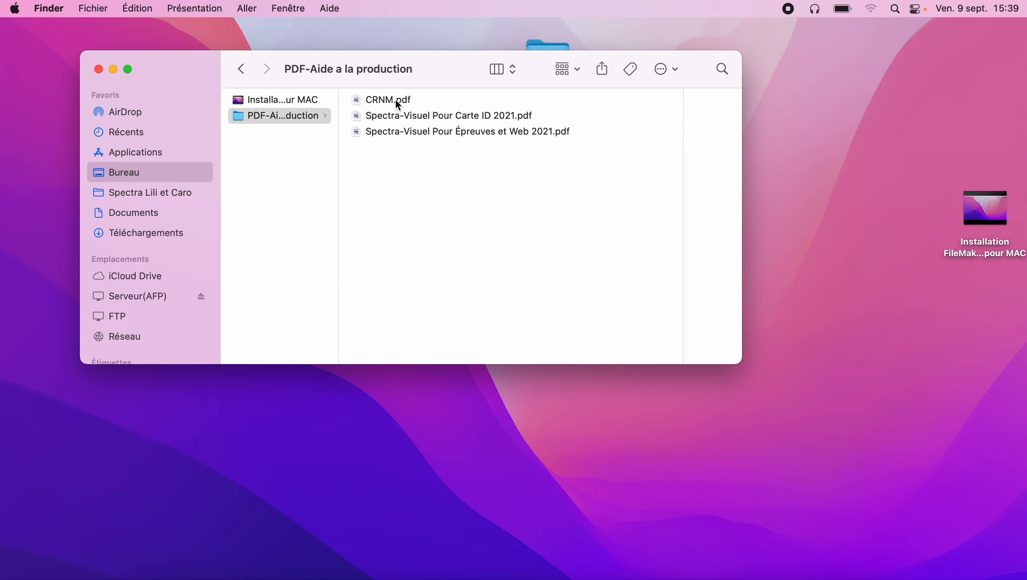
key(space)
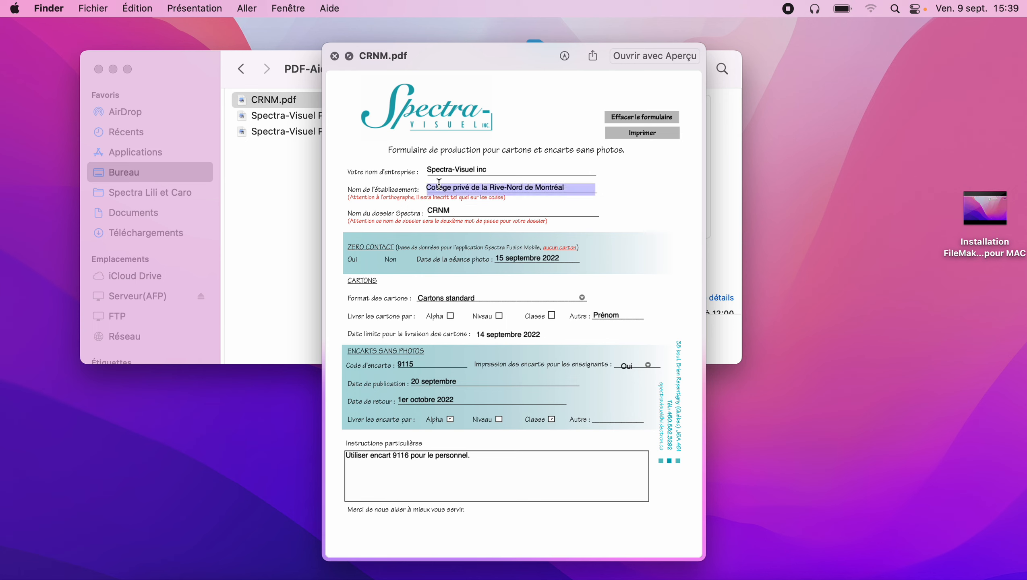
click(336, 56)
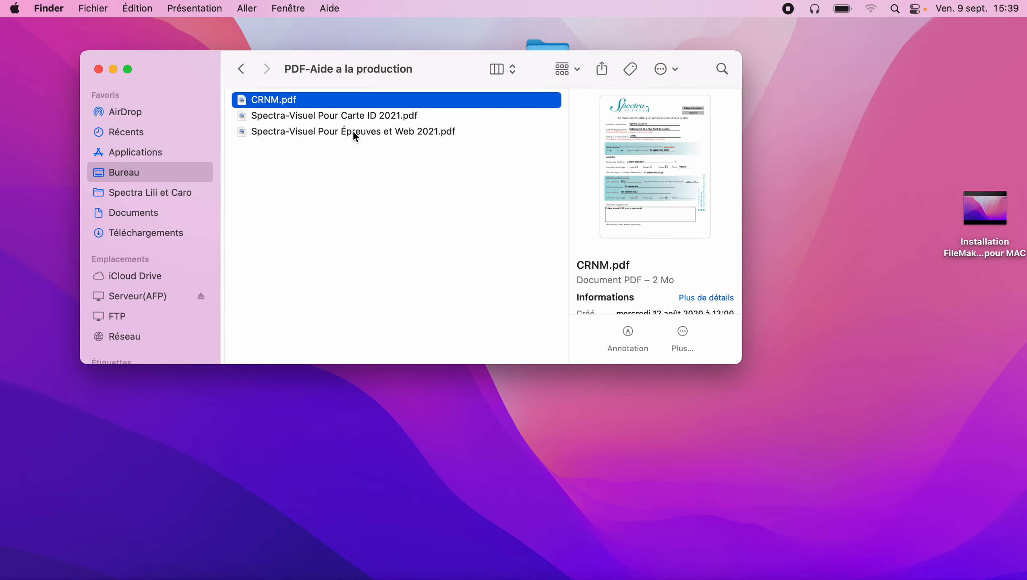